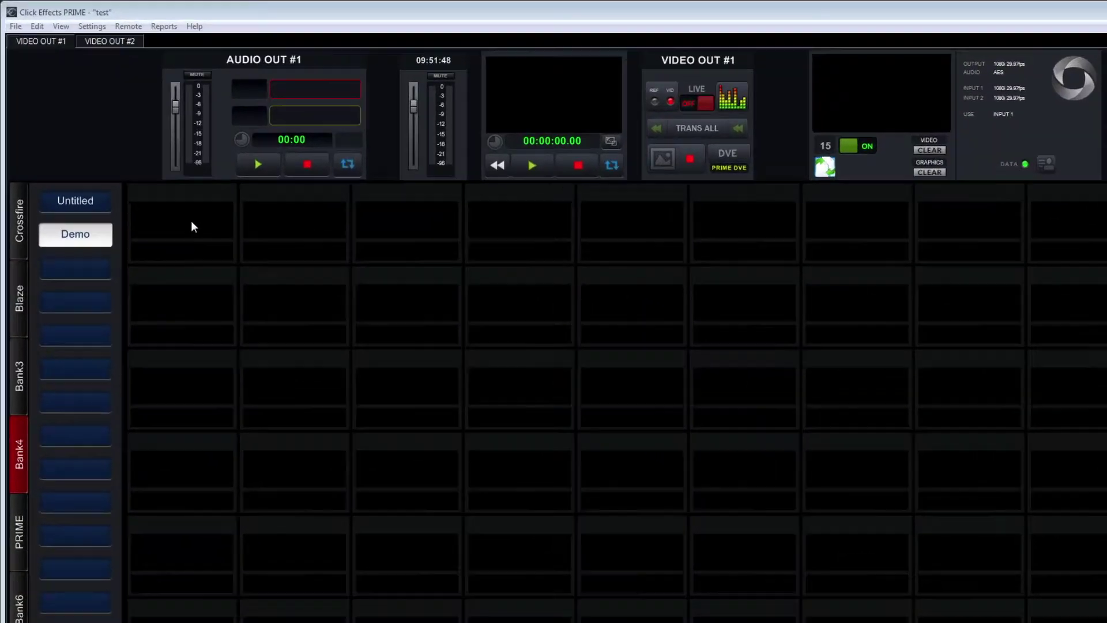
Open the context menu on the first empty clip cell of the Demo page
{"action": "right_click", "coordinate": [172, 199]}
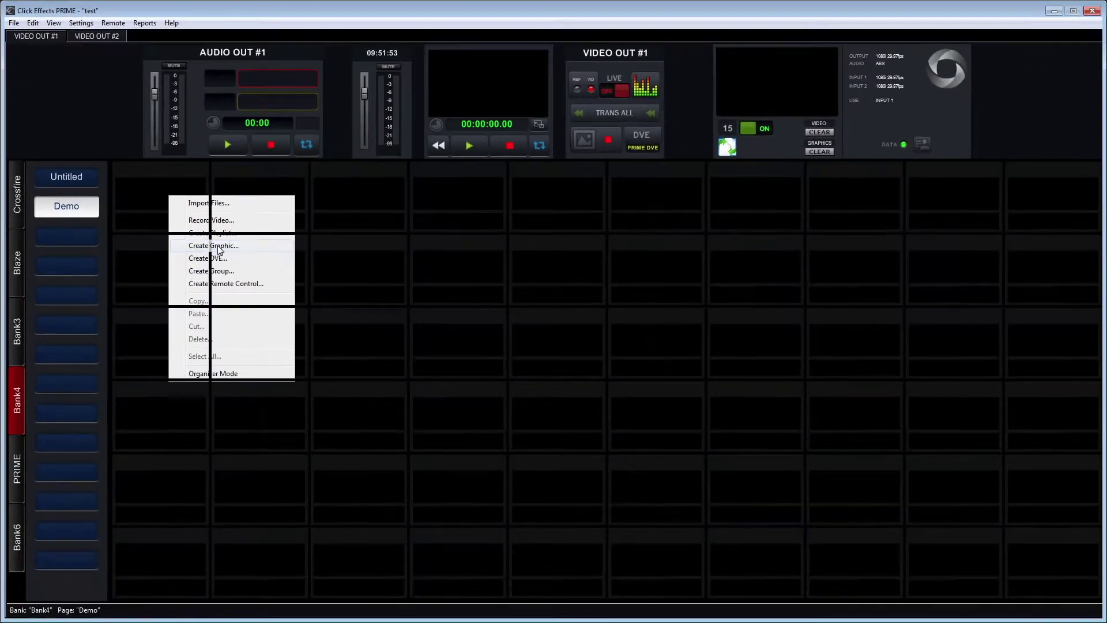
Create a new graphic and place the Cardinals ARI1 logo on the canvas
{"action": "left_click", "coordinate": [327, 369]}
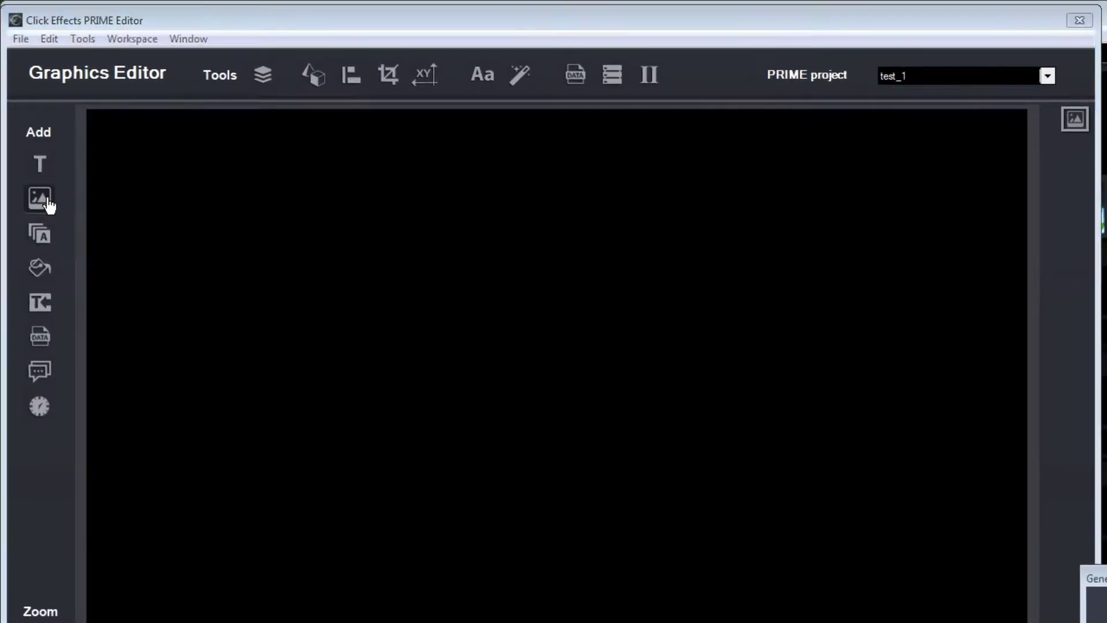
{"action": "left_click", "coordinate": [49, 205]}
{"action": "left_click", "coordinate": [255, 192]}
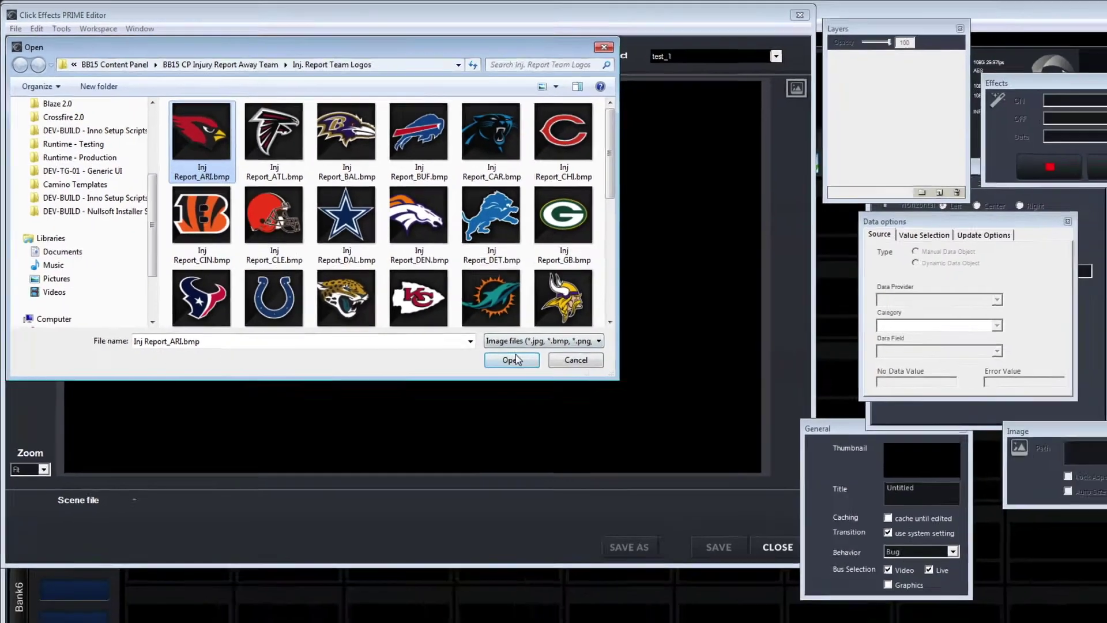
{"action": "left_click", "coordinate": [515, 357]}
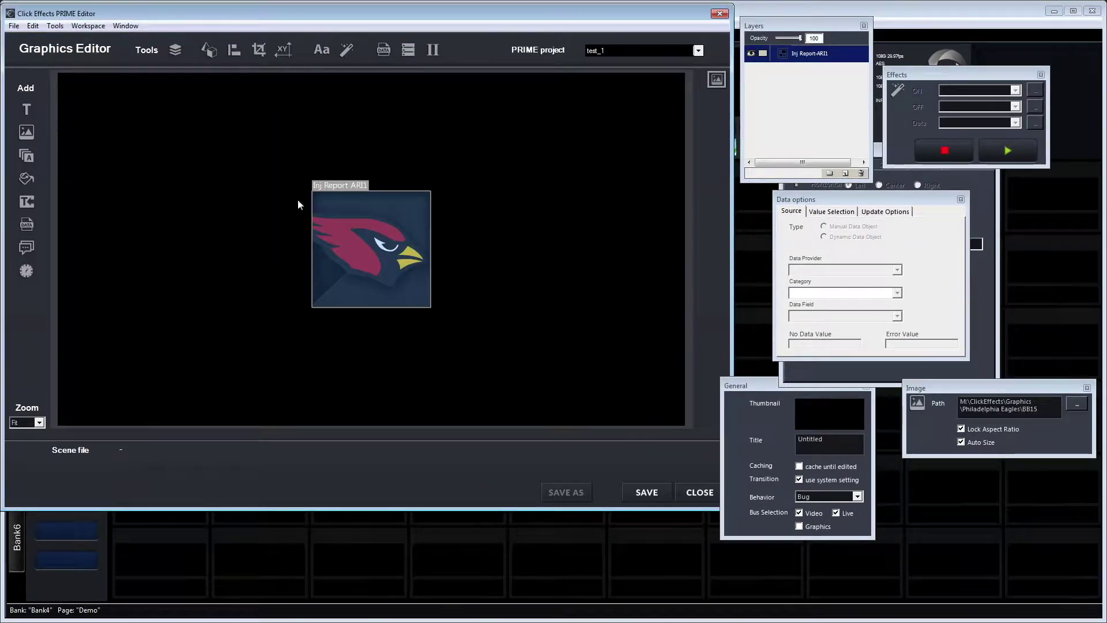
Add the Dallas DAL1 star image and move it to the right
{"action": "left_click", "coordinate": [25, 133]}
{"action": "left_click", "coordinate": [312, 196]}
{"action": "left_click", "coordinate": [460, 324]}
{"action": "left_click_drag", "start_coordinate": [371, 241], "coordinate": [549, 241]}
Move the Cardinals logo to the left, then raise both logos toward the top
{"action": "left_click", "coordinate": [394, 244]}
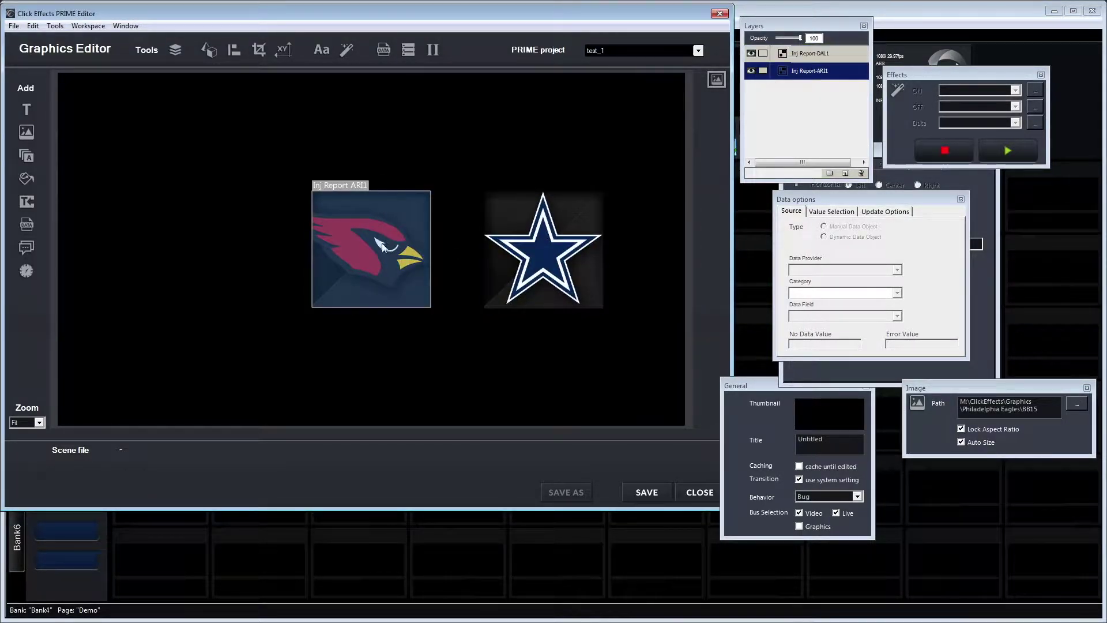
{"action": "left_click_drag", "start_coordinate": [382, 243], "coordinate": [199, 249]}
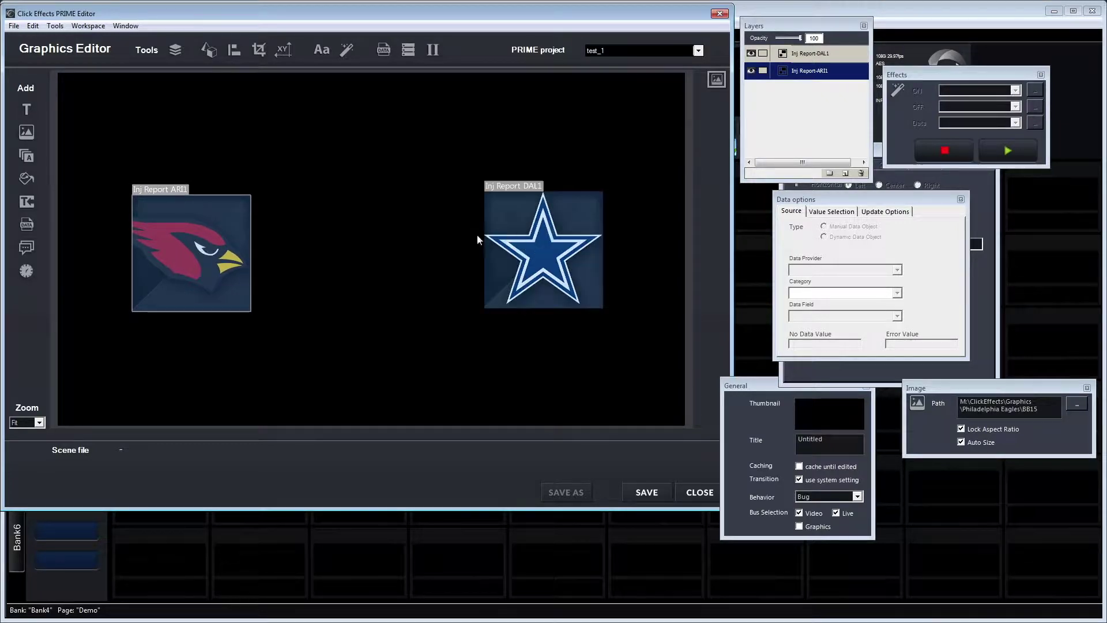
{"action": "left_click", "coordinate": [252, 250]}
{"action": "key", "text": "ctrl+a"}
{"action": "left_click_drag", "start_coordinate": [207, 254], "coordinate": [208, 170]}
{"action": "left_click", "coordinate": [368, 232]}
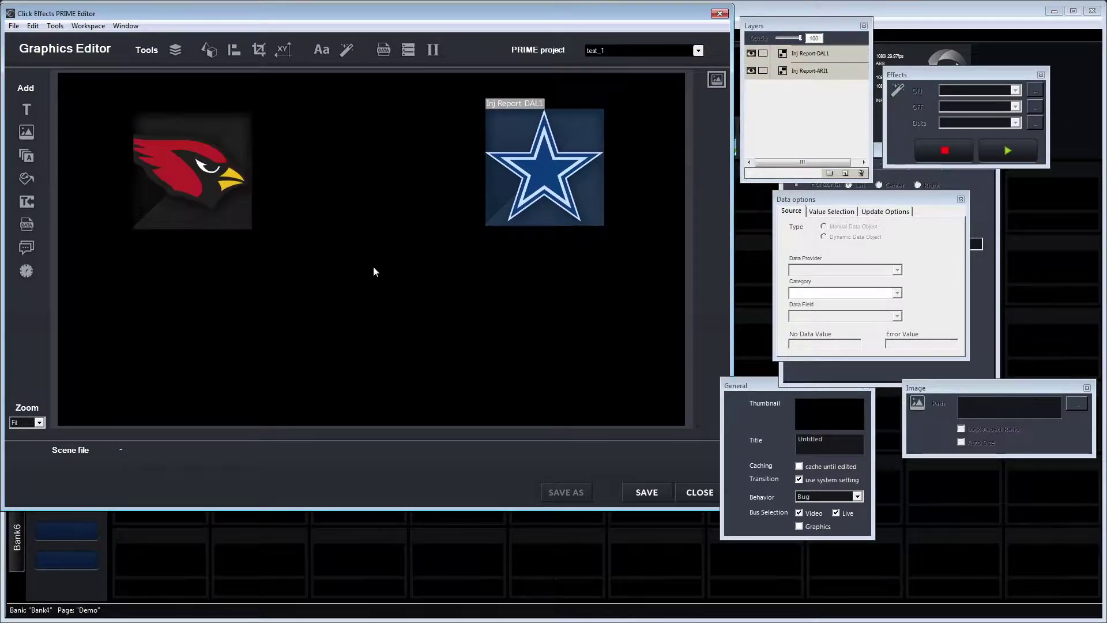
Add a centred, size-100 text box reading '1' under the Cardinals logo
{"action": "left_click", "coordinate": [26, 110]}
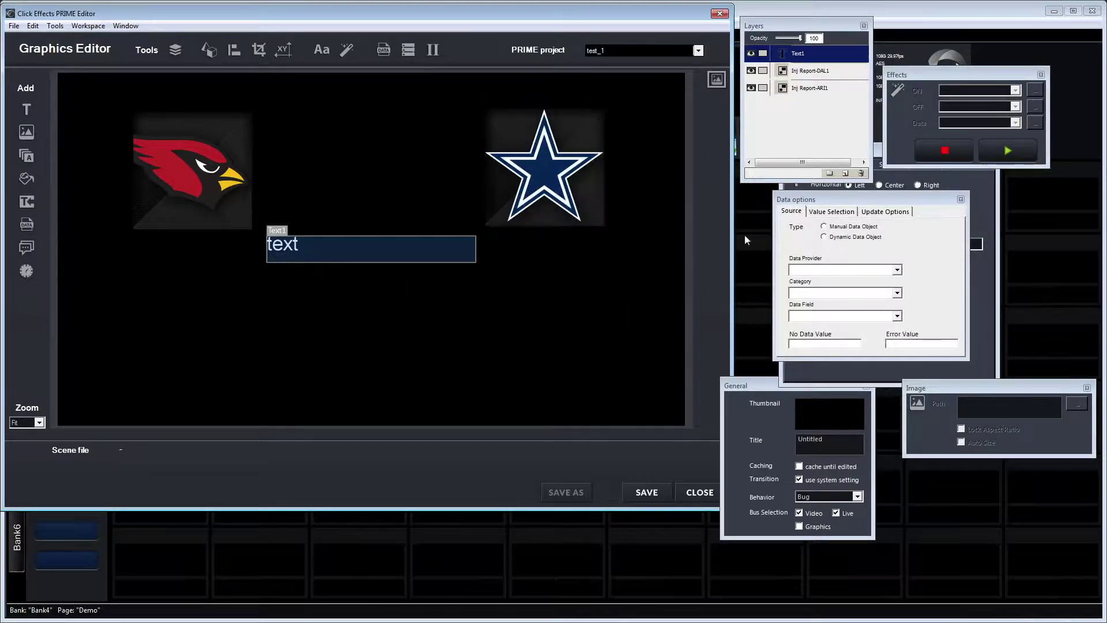
{"action": "left_click", "coordinate": [879, 185]}
{"action": "left_click", "coordinate": [805, 164]}
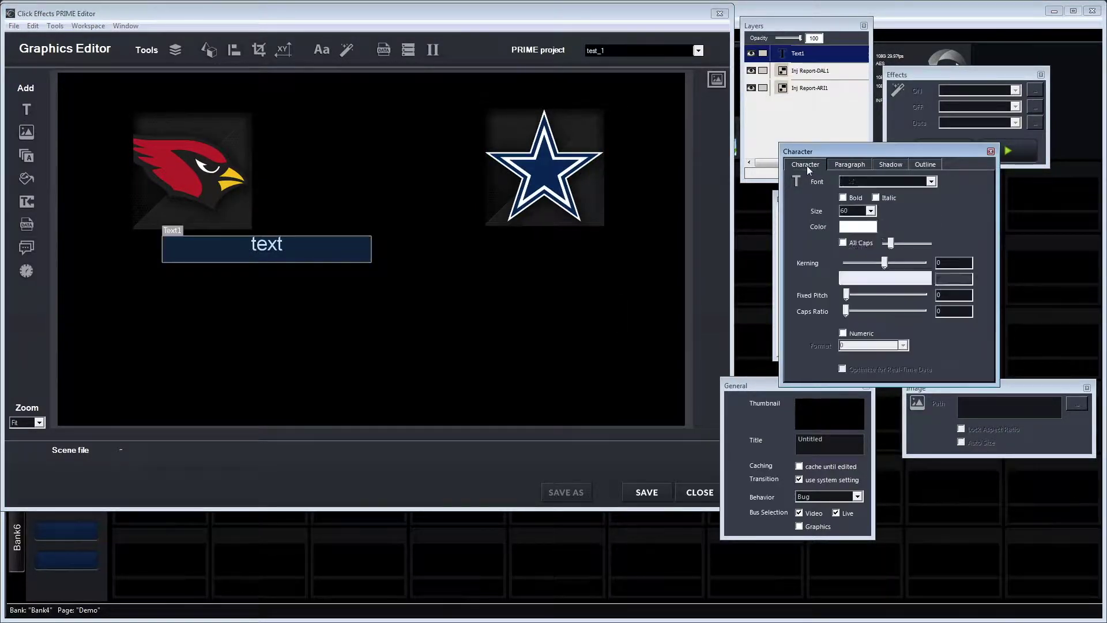
{"action": "left_click", "coordinate": [871, 210]}
{"action": "left_click", "coordinate": [853, 274]}
{"action": "left_click_drag", "start_coordinate": [341, 253], "coordinate": [198, 261]}
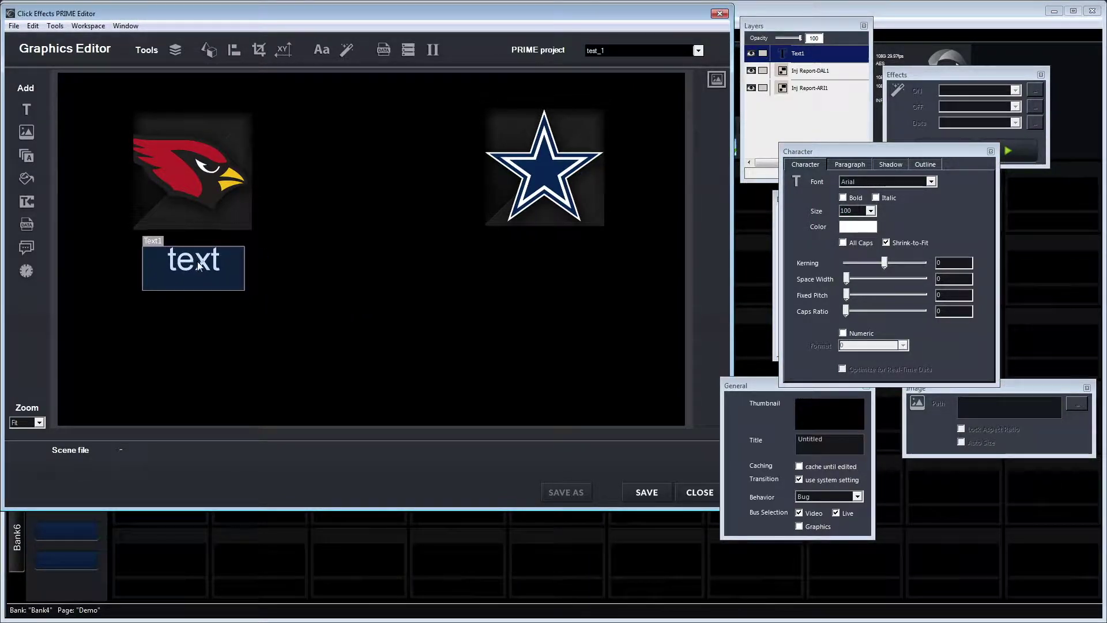
{"action": "double_click", "coordinate": [228, 269]}
{"action": "type", "text": "1"}
{"action": "key", "text": "Return"}
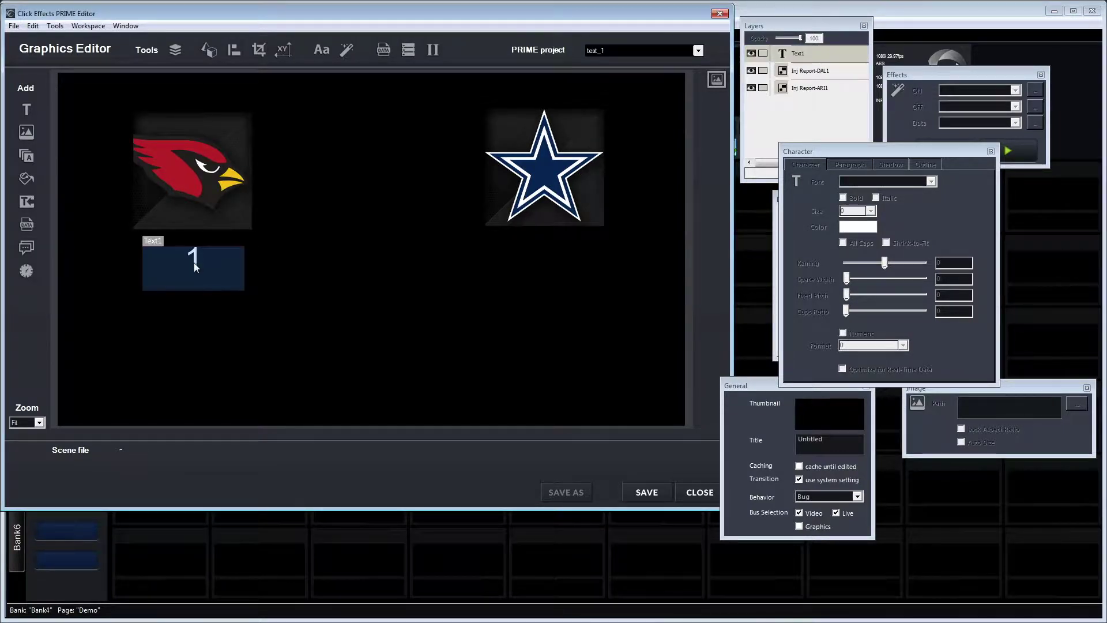
Copy the score under the Dallas star and another copy to top centre
{"action": "key", "text": "ctrl+c"}
{"action": "key", "text": "ctrl+v"}
{"action": "left_click_drag", "start_coordinate": [199, 268], "coordinate": [554, 263]}
{"action": "left_click", "coordinate": [198, 258]}
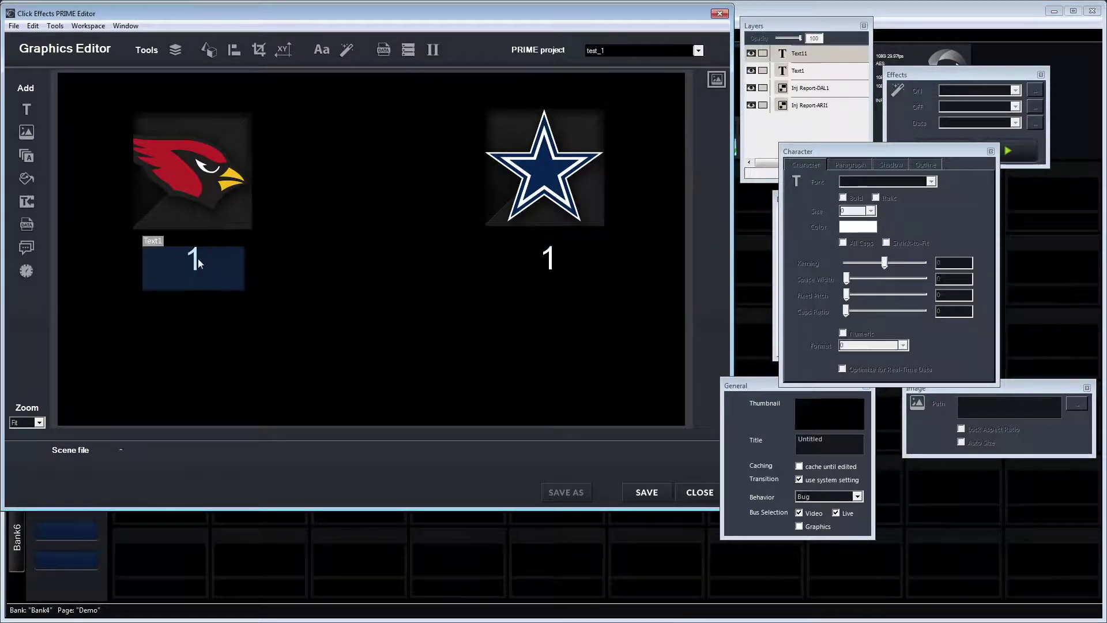
{"action": "key", "text": "ctrl+c"}
{"action": "key", "text": "ctrl+v"}
{"action": "left_click_drag", "start_coordinate": [200, 268], "coordinate": [380, 159]}
Turn the top-centre copy into a size-140 '99:99' clock and resize its box
{"action": "left_click", "coordinate": [850, 211]}
{"action": "type", "text": "140"}
{"action": "key", "text": "Return"}
{"action": "double_click", "coordinate": [381, 167]}
{"action": "type", "text": "99:99"}
{"action": "key", "text": "Return"}
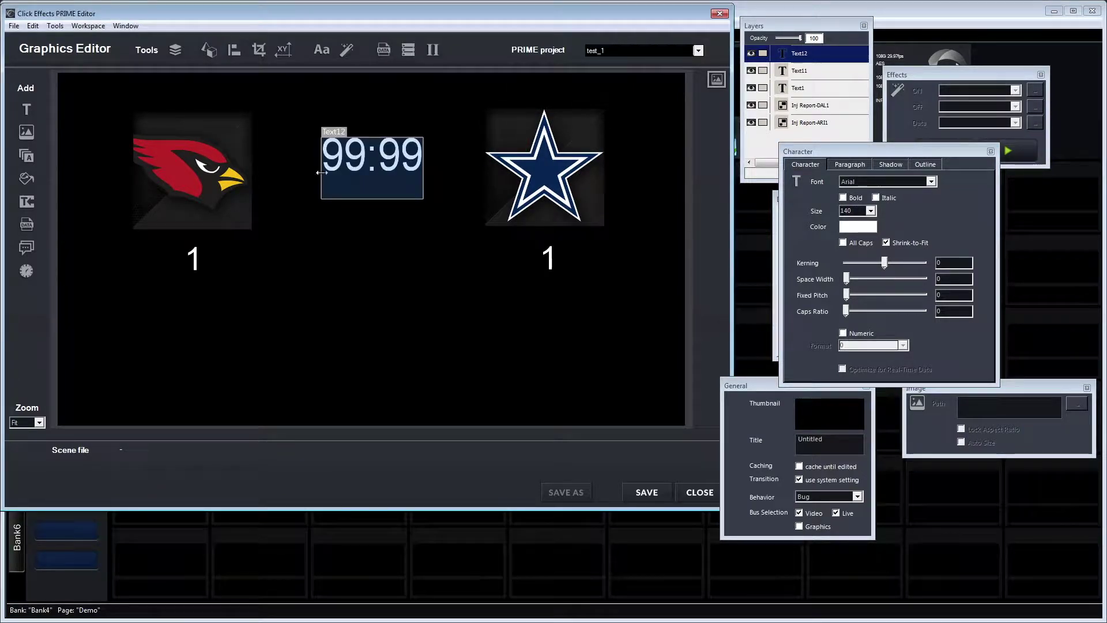
{"action": "left_click_drag", "start_coordinate": [322, 172], "coordinate": [281, 174]}
{"action": "left_click", "coordinate": [235, 287]}
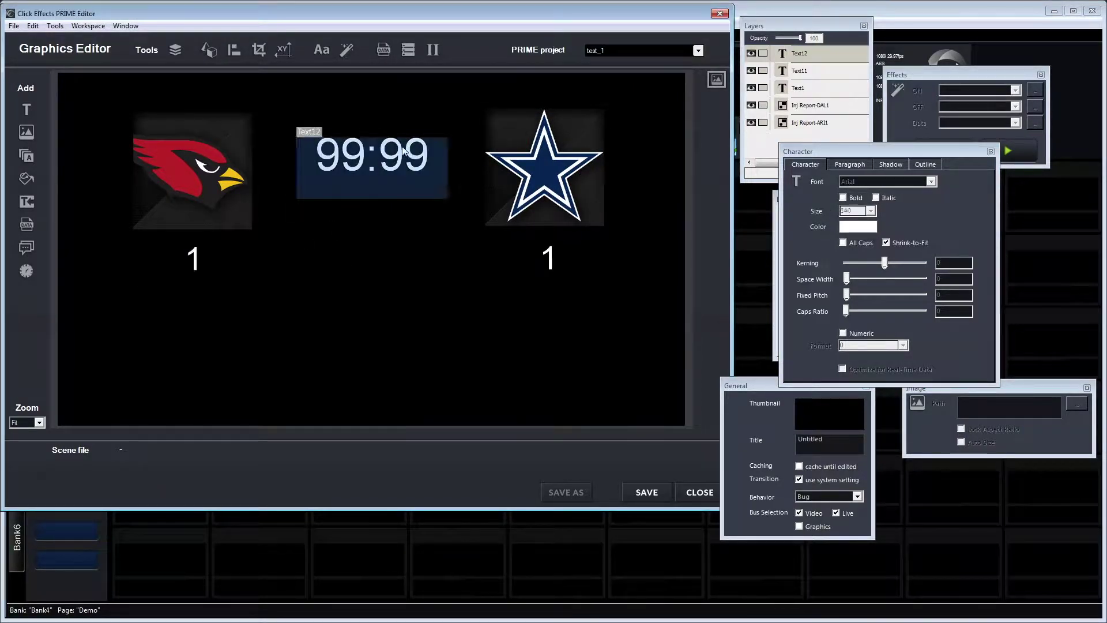
{"action": "left_click_drag", "start_coordinate": [378, 202], "coordinate": [373, 178]}
Duplicate the clock below itself as a size-60 '1st' text, shrinking its box to fit
{"action": "left_click", "coordinate": [301, 274]}
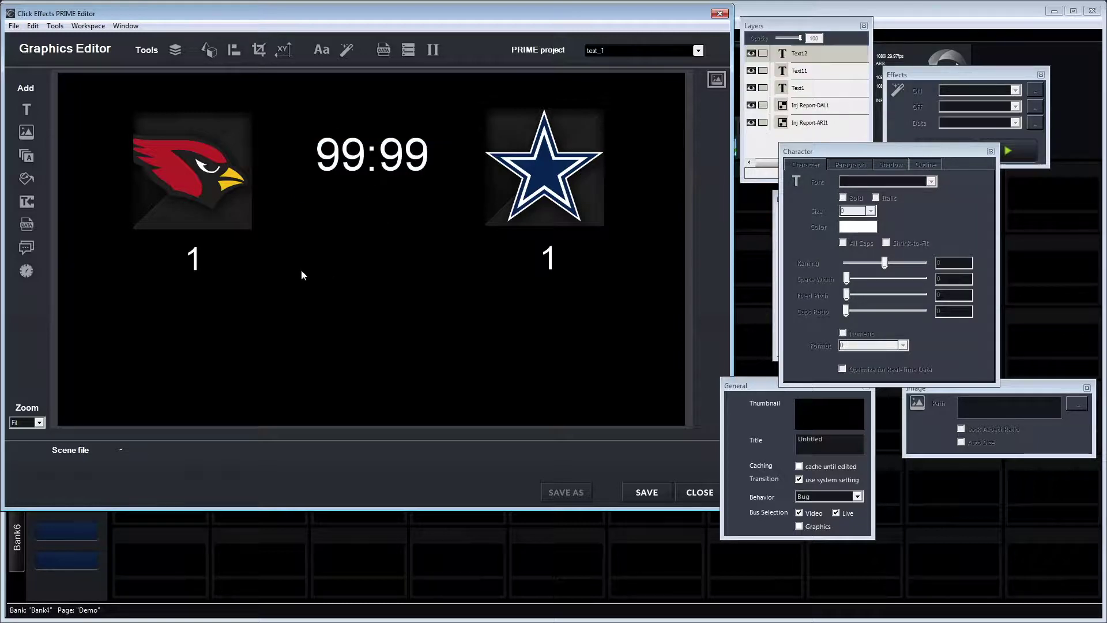
{"action": "left_click", "coordinate": [369, 168]}
{"action": "key", "text": "ctrl+c"}
{"action": "key", "text": "ctrl+v"}
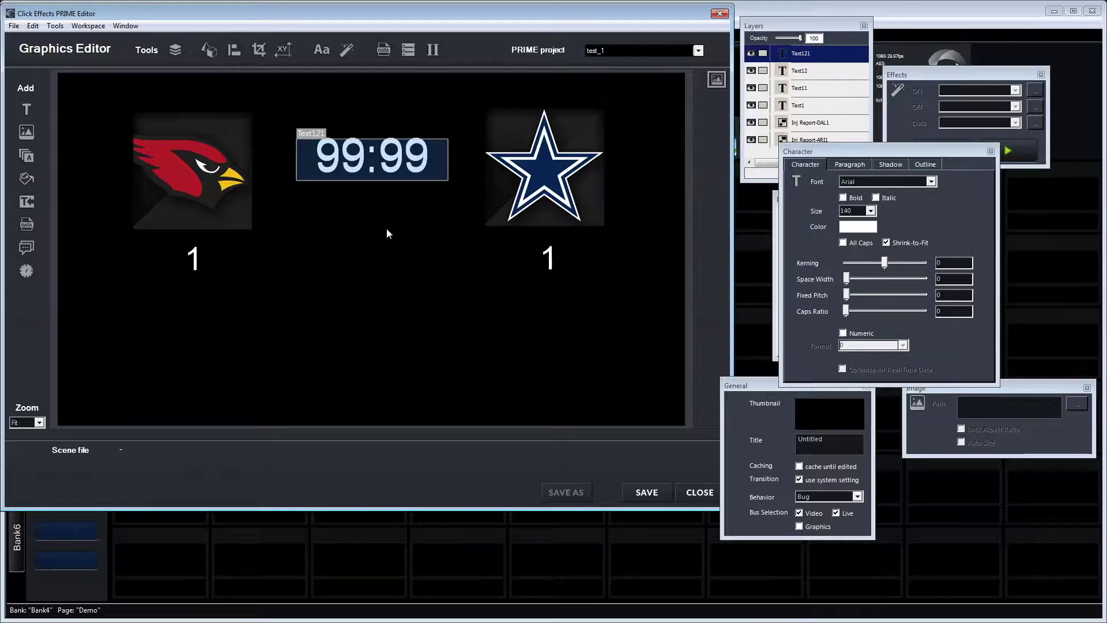
{"action": "key", "text": "Down"}
{"action": "key", "text": "Down"}
{"action": "key", "text": "Down"}
{"action": "key", "text": "Down"}
{"action": "key", "text": "Down"}
{"action": "key", "text": "Down"}
{"action": "key", "text": "Down"}
{"action": "key", "text": "Down"}
{"action": "key", "text": "Down"}
{"action": "key", "text": "Down"}
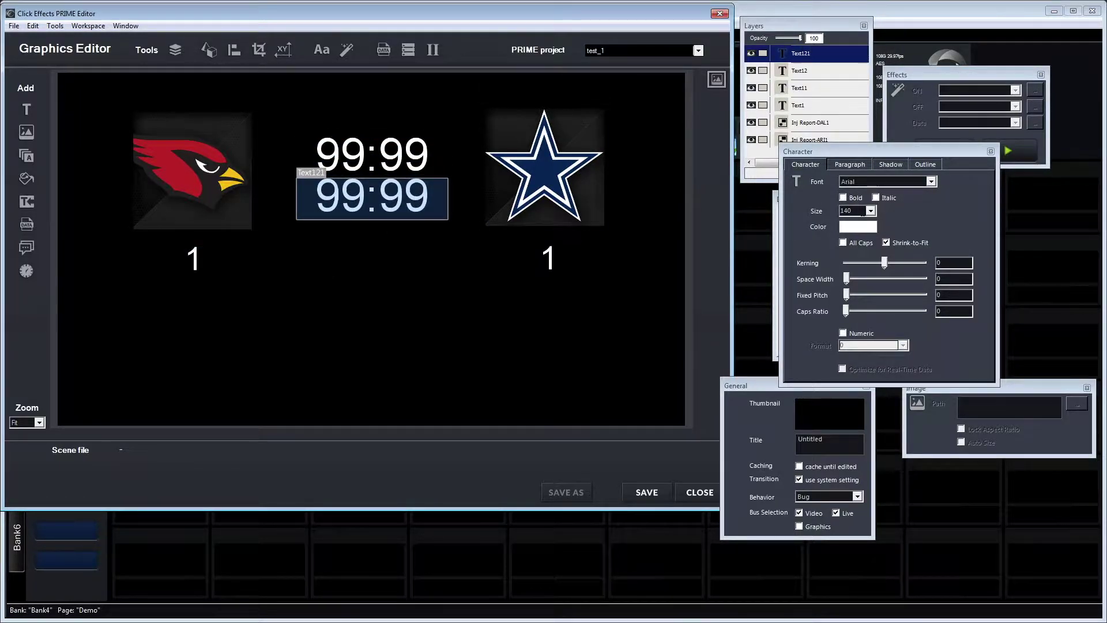
{"action": "double_click", "coordinate": [854, 211]}
{"action": "type", "text": "60"}
{"action": "key", "text": "Return"}
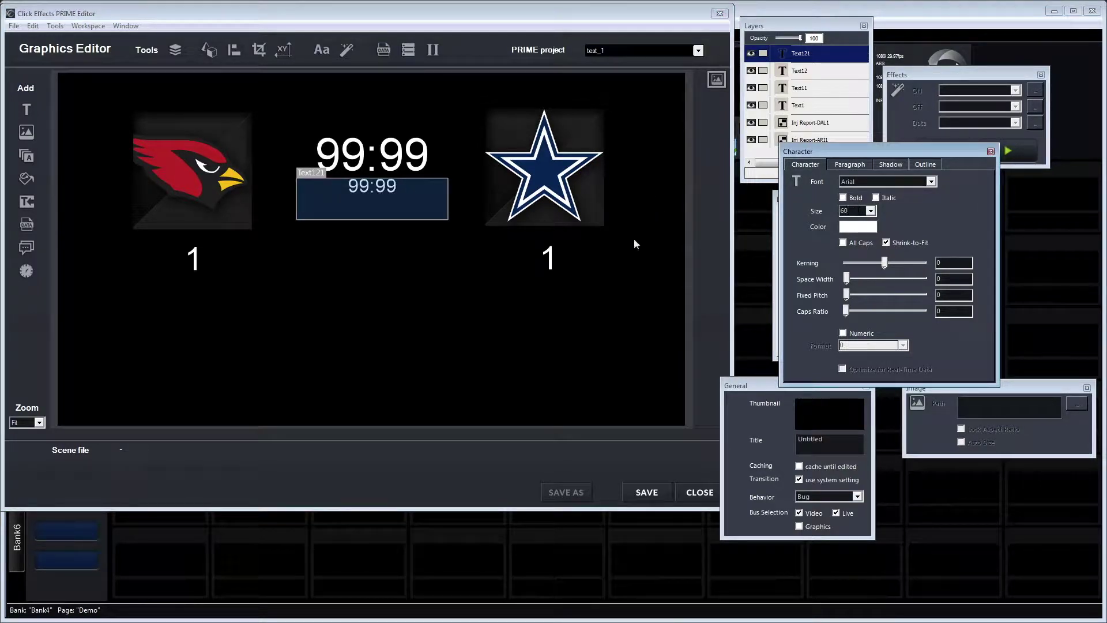
{"action": "double_click", "coordinate": [374, 189]}
{"action": "type", "text": "1st"}
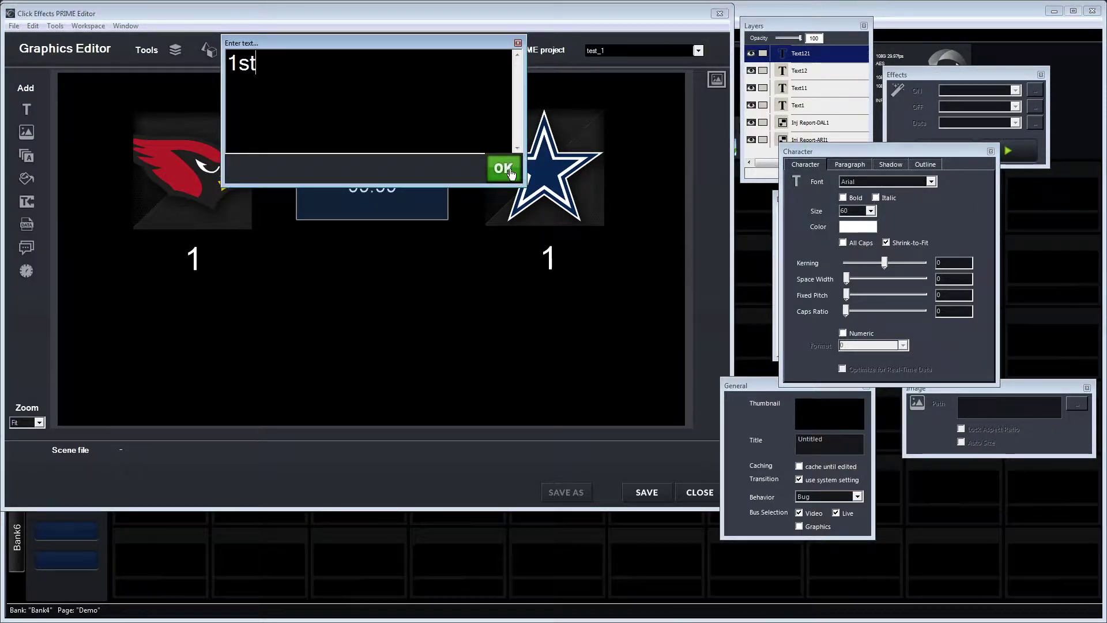
{"action": "left_click", "coordinate": [503, 168]}
{"action": "left_click_drag", "start_coordinate": [396, 218], "coordinate": [376, 237]}
Duplicate the '1st' box at size 80 and change it to '1st & 10'
{"action": "key", "text": "ctrl+d"}
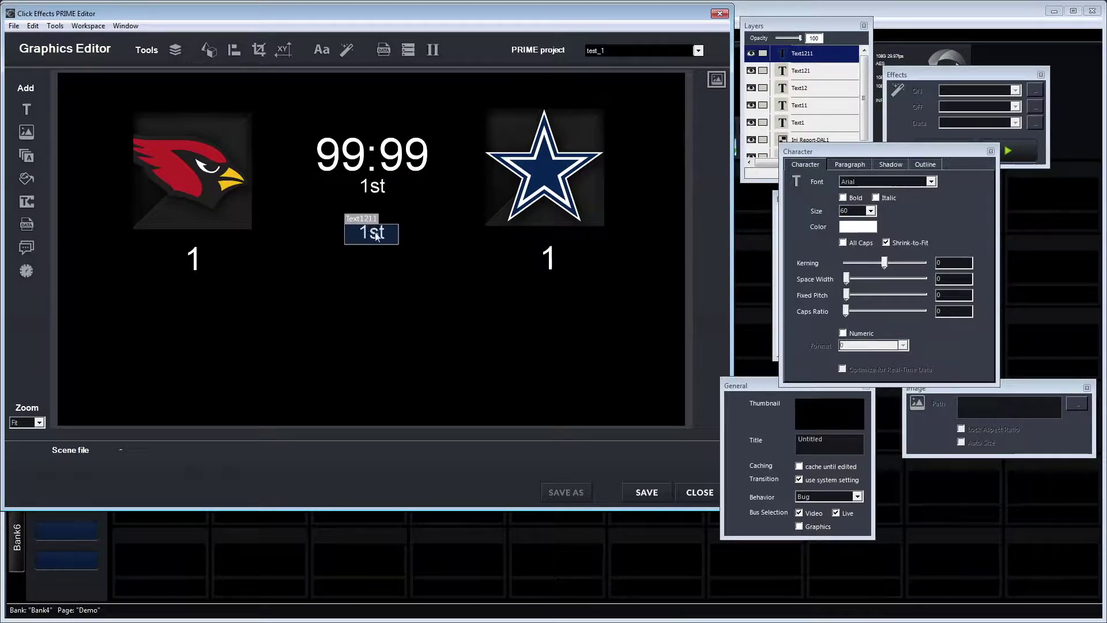
{"action": "double_click", "coordinate": [851, 211]}
{"action": "type", "text": "80"}
{"action": "key", "text": "Return"}
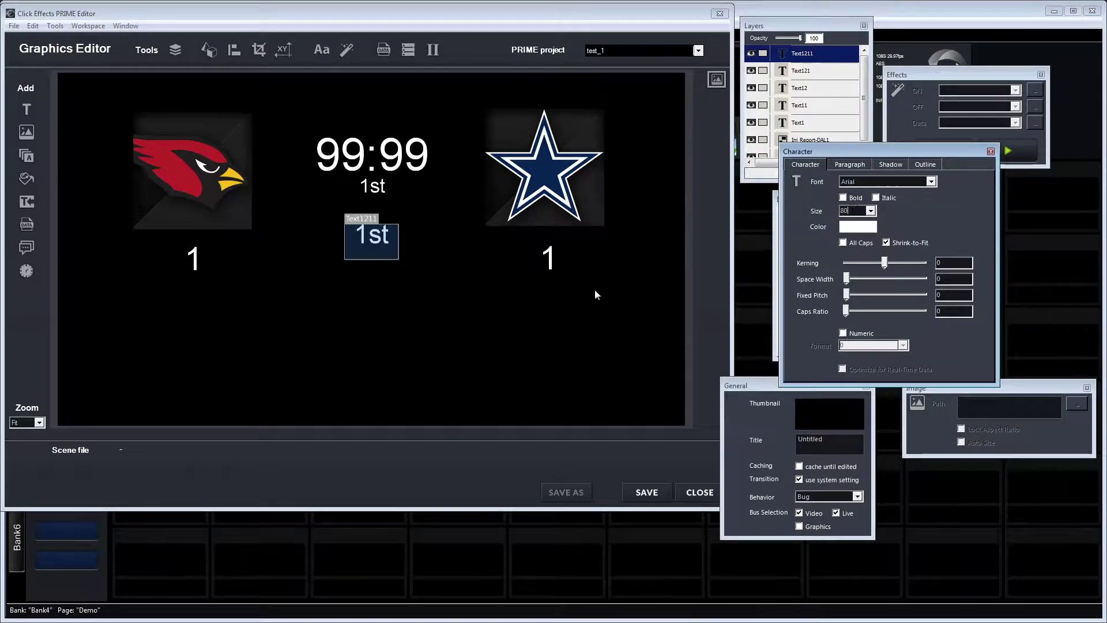
{"action": "left_click_drag", "start_coordinate": [401, 261], "coordinate": [449, 281]}
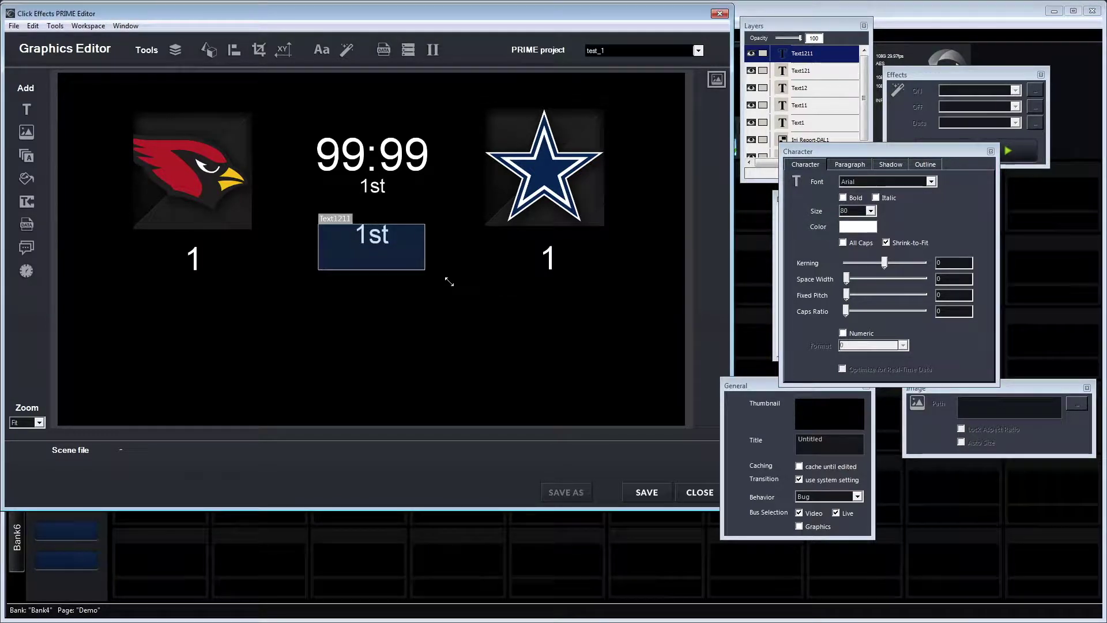
{"action": "double_click", "coordinate": [375, 239]}
{"action": "key", "text": "End"}
{"action": "type", "text": "& 10"}
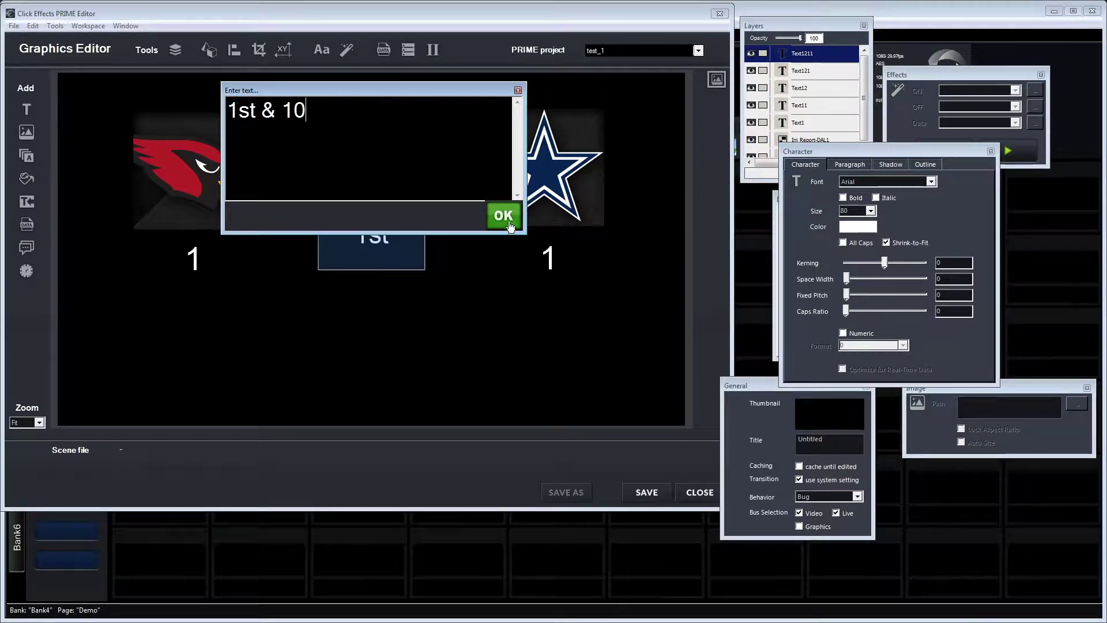
{"action": "left_click", "coordinate": [504, 216]}
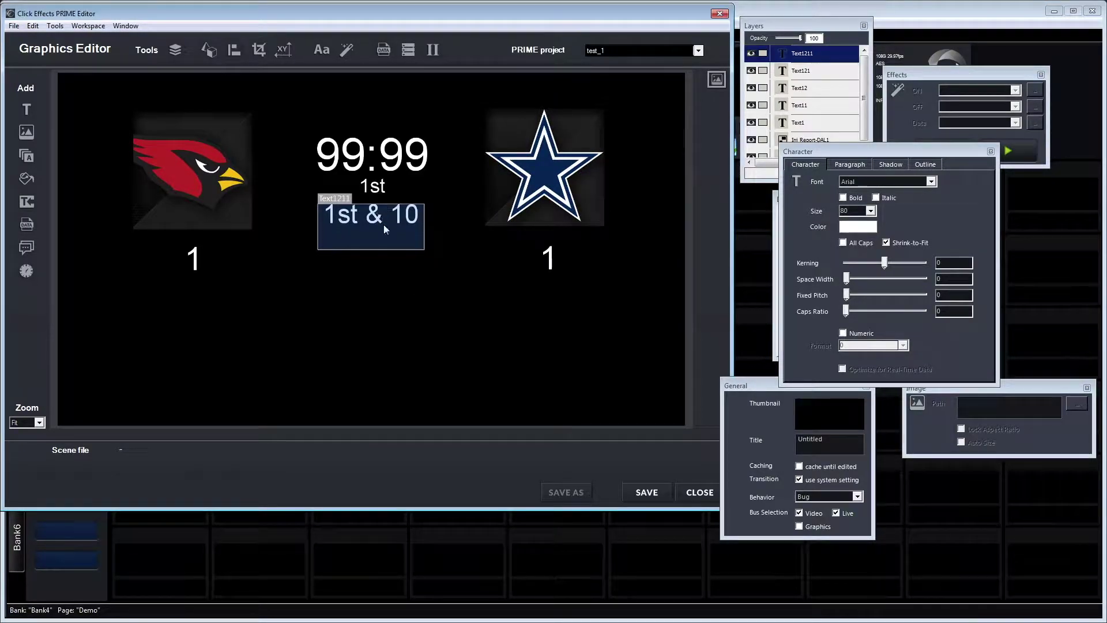
{"action": "left_click", "coordinate": [440, 318]}
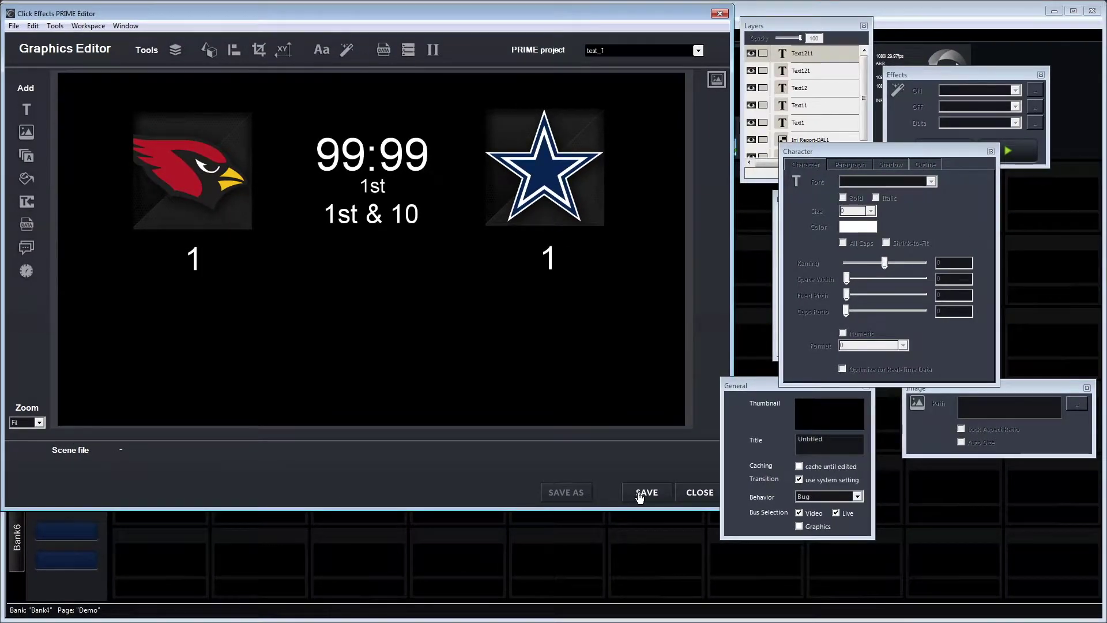
Save the scene, replacing 'Untitled' with the file name 'Football Scoreboard'
{"action": "left_click", "coordinate": [646, 495]}
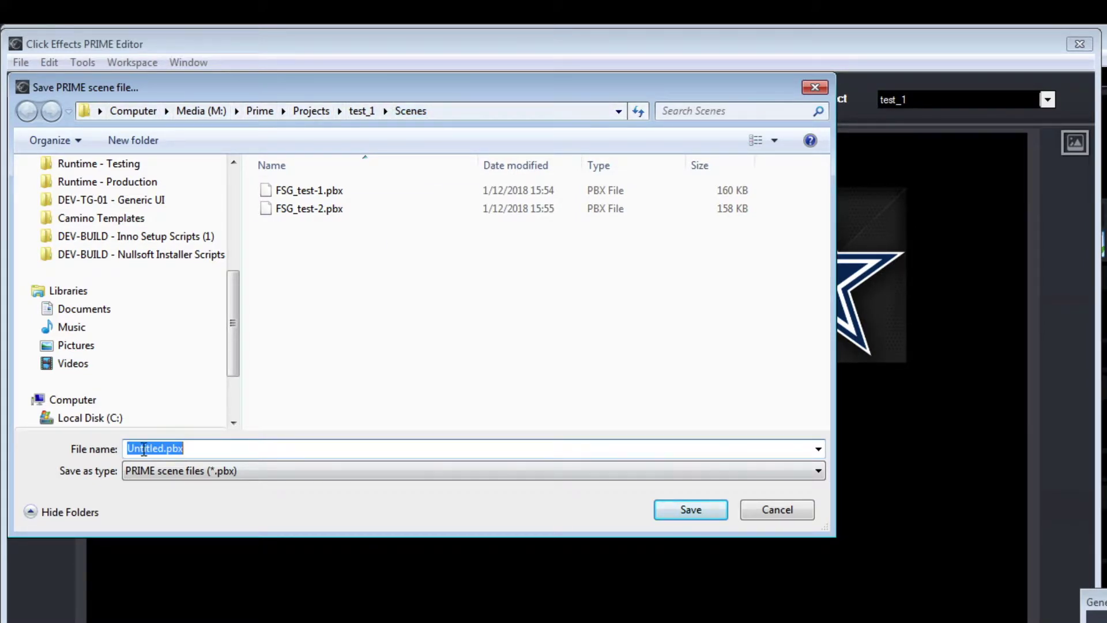
{"action": "left_click", "coordinate": [165, 449]}
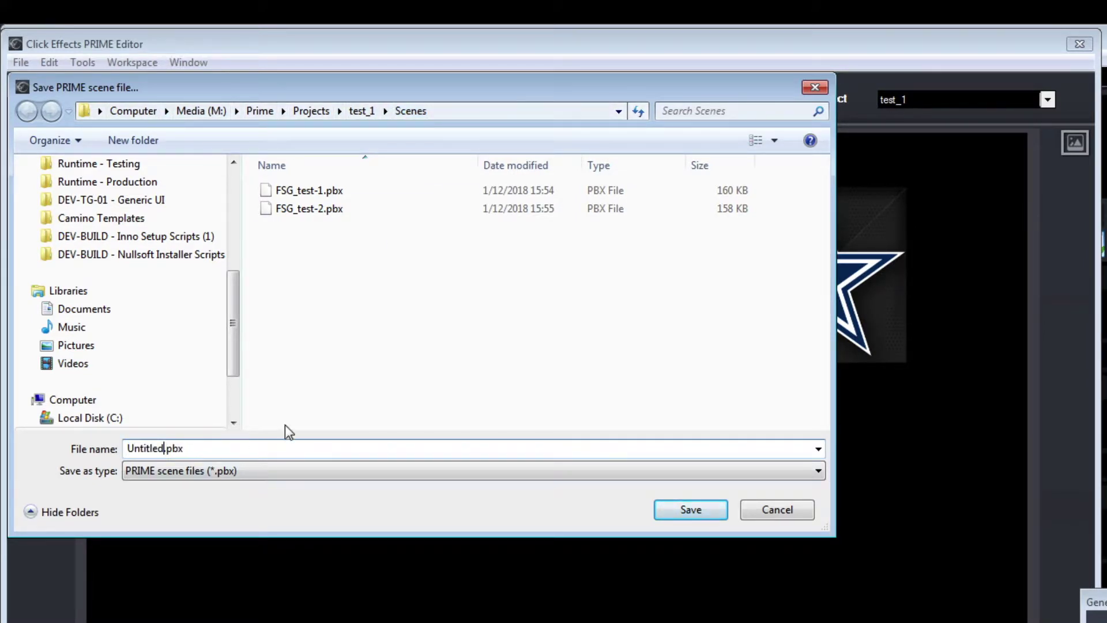
{"action": "key", "text": "shift+Home"}
{"action": "type", "text": "Football Scoreboard"}
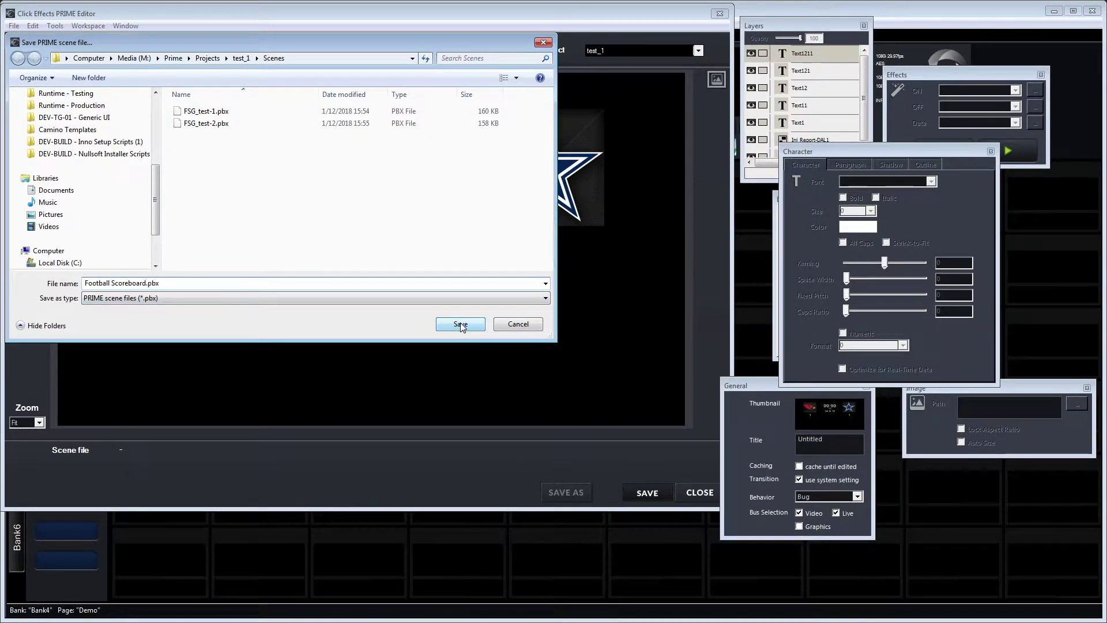
{"action": "left_click", "coordinate": [461, 325]}
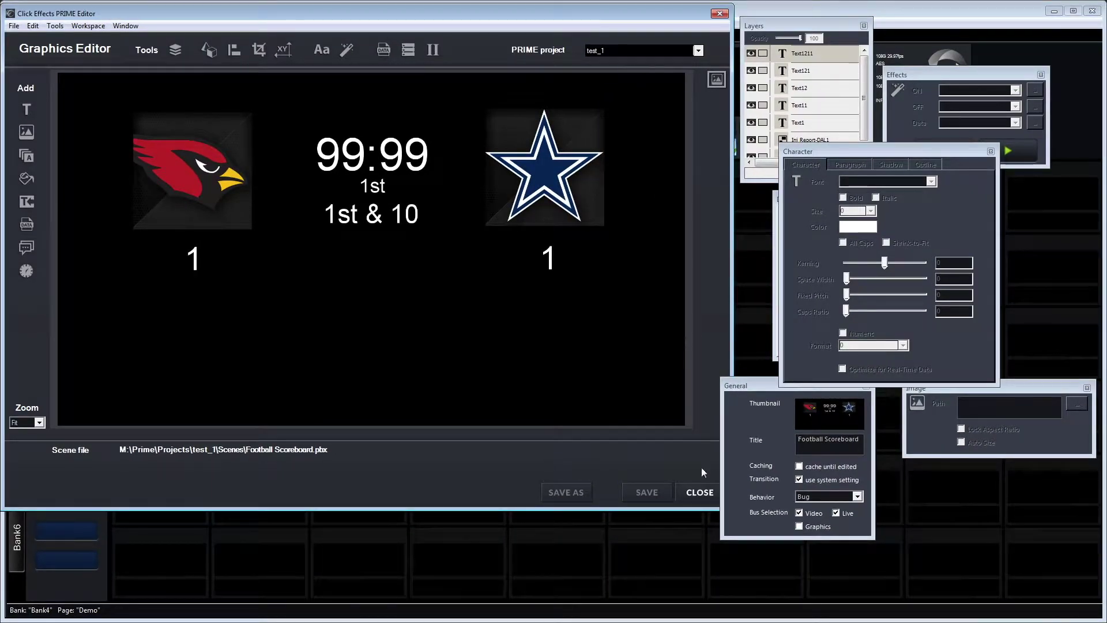
Close the editor, preview Football Scoreboard, take it to program in the expanded window, then stop it
{"action": "left_click", "coordinate": [694, 493]}
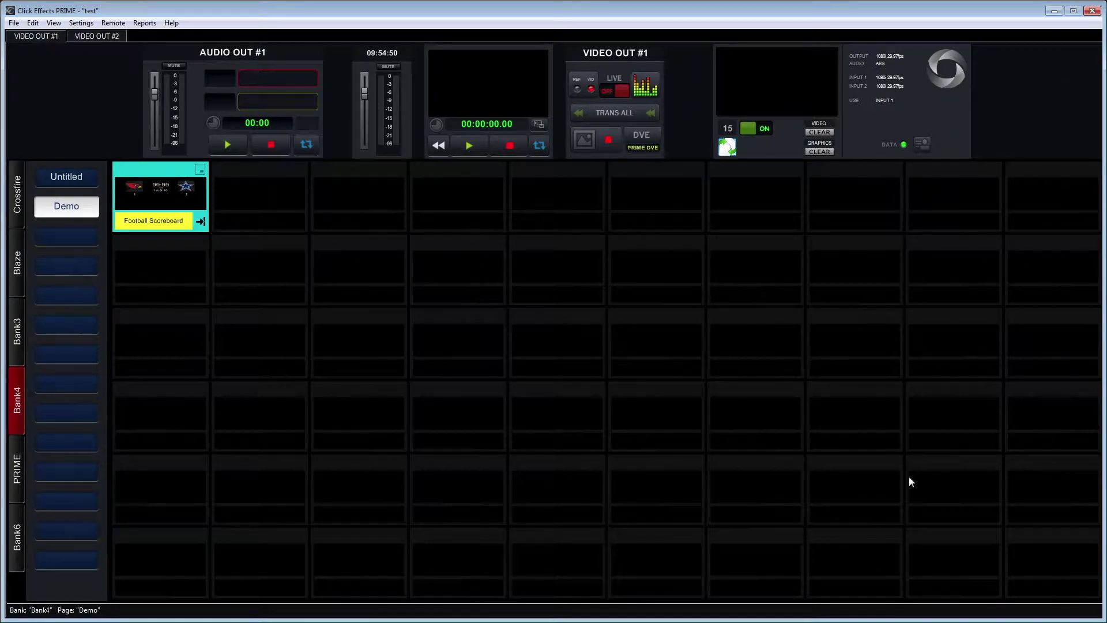
{"action": "left_click", "coordinate": [166, 202]}
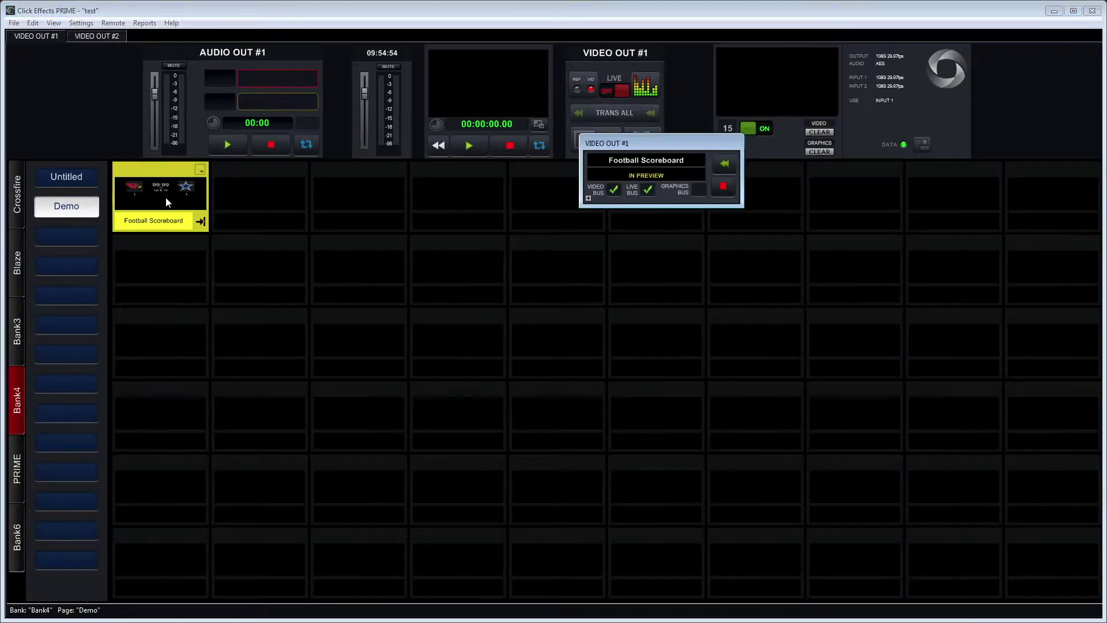
{"action": "left_click", "coordinate": [538, 125]}
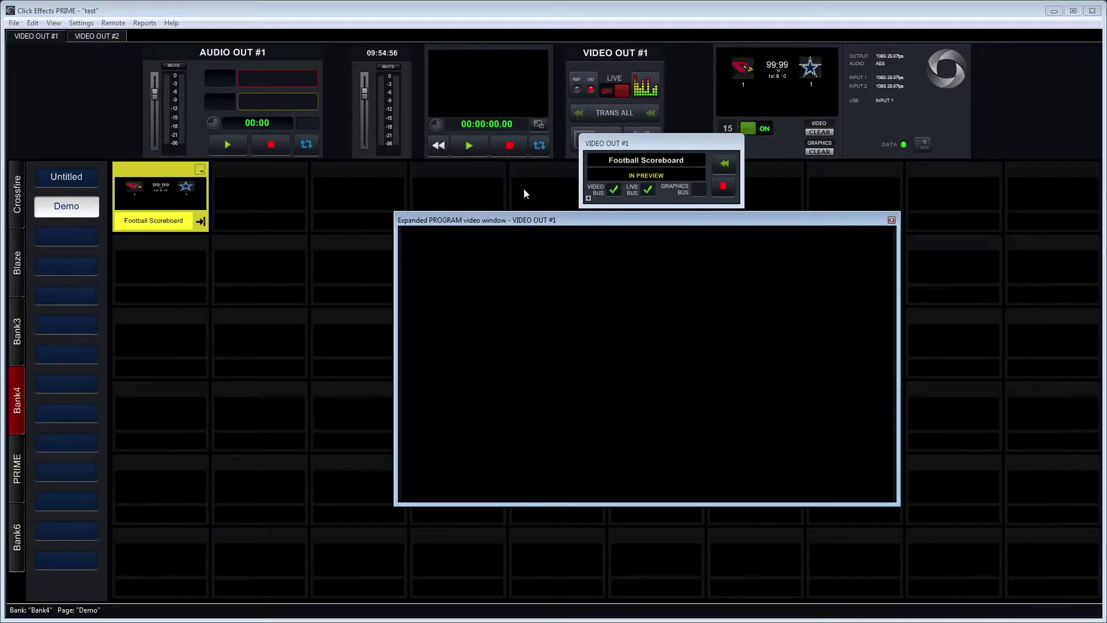
{"action": "left_click", "coordinate": [169, 192]}
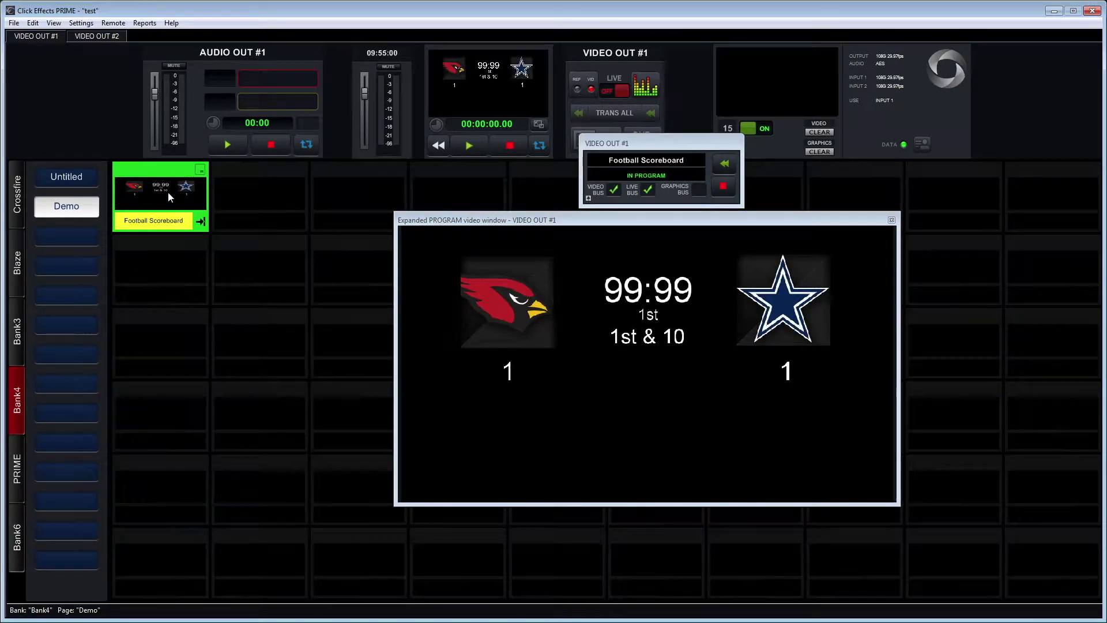
{"action": "left_click", "coordinate": [725, 187]}
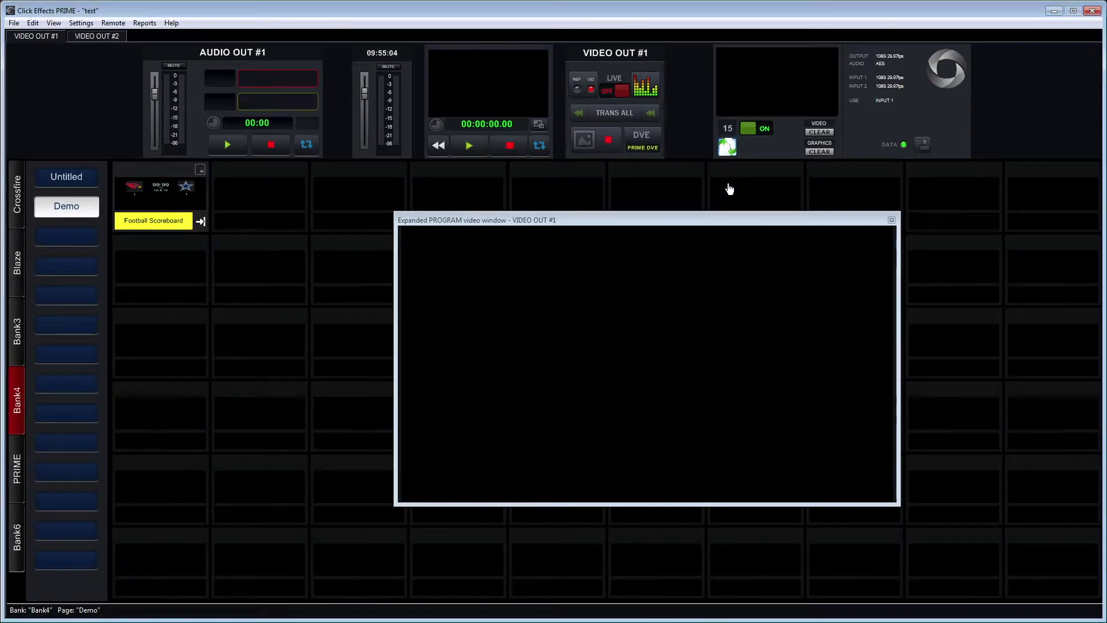
{"action": "left_click", "coordinate": [892, 220]}
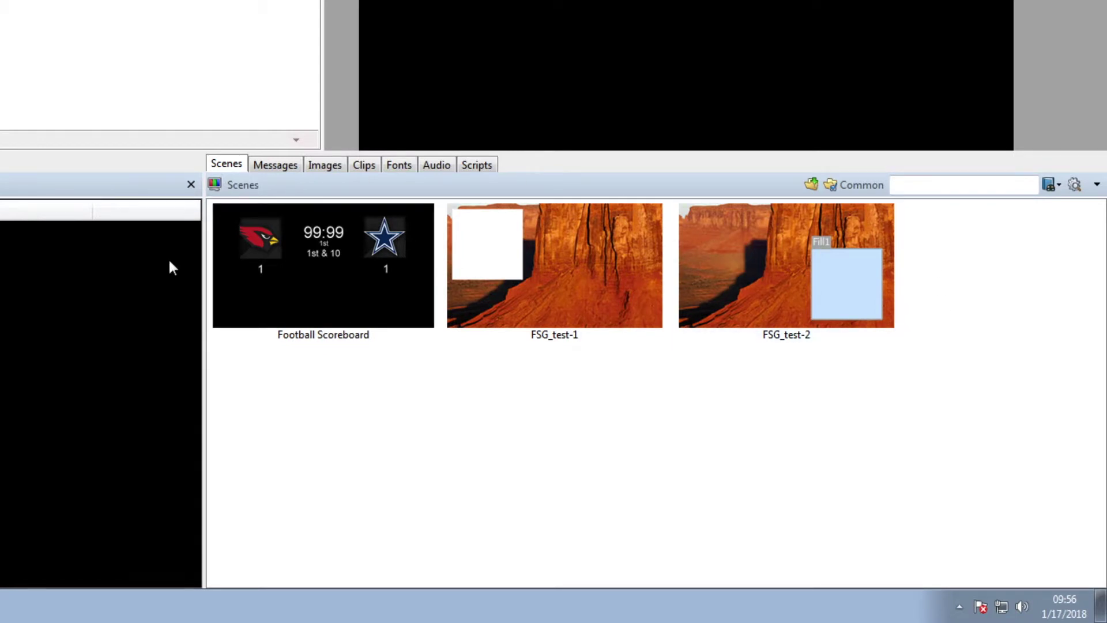
Choose Edit from the Football Scoreboard thumbnail's right-click menu in the Scenes tab
{"action": "left_click", "coordinate": [340, 275]}
{"action": "right_click", "coordinate": [338, 269]}
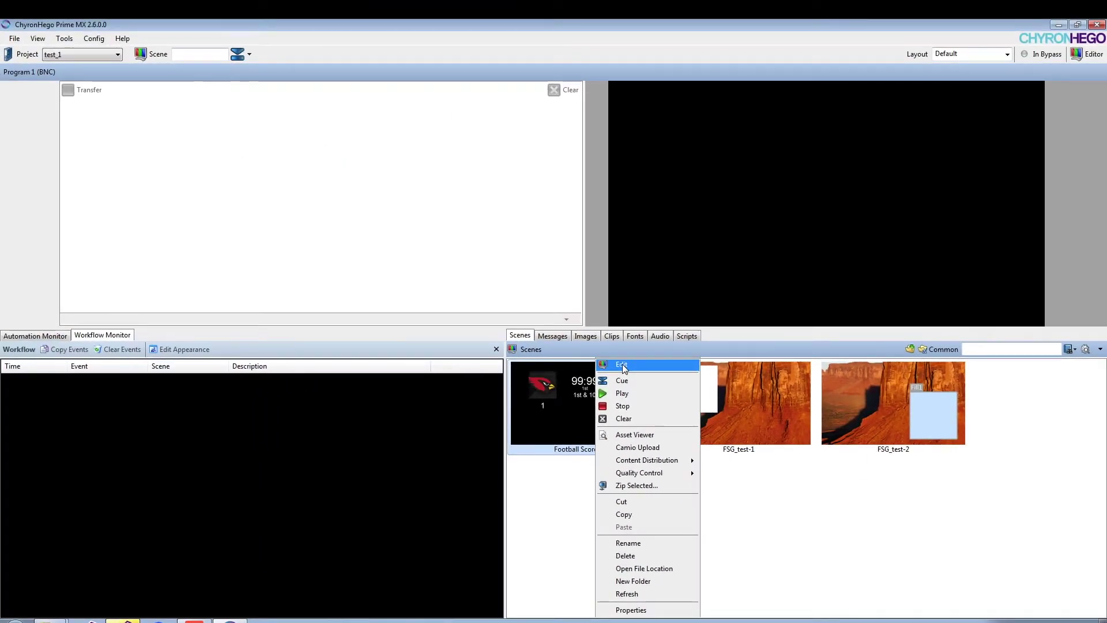
{"action": "left_click", "coordinate": [622, 365]}
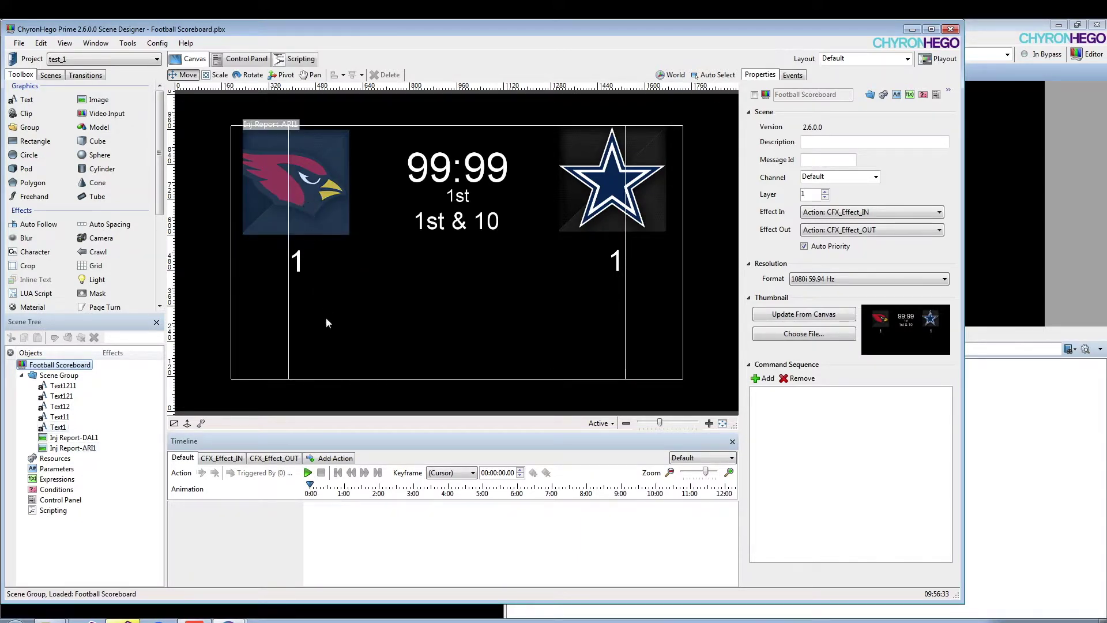
Review the CFX_Effect_IN and CFX_Effect_OUT timelines, ending on CFX_Effect_IN with Inj Report-ARI1 selected
{"action": "left_click", "coordinate": [296, 183]}
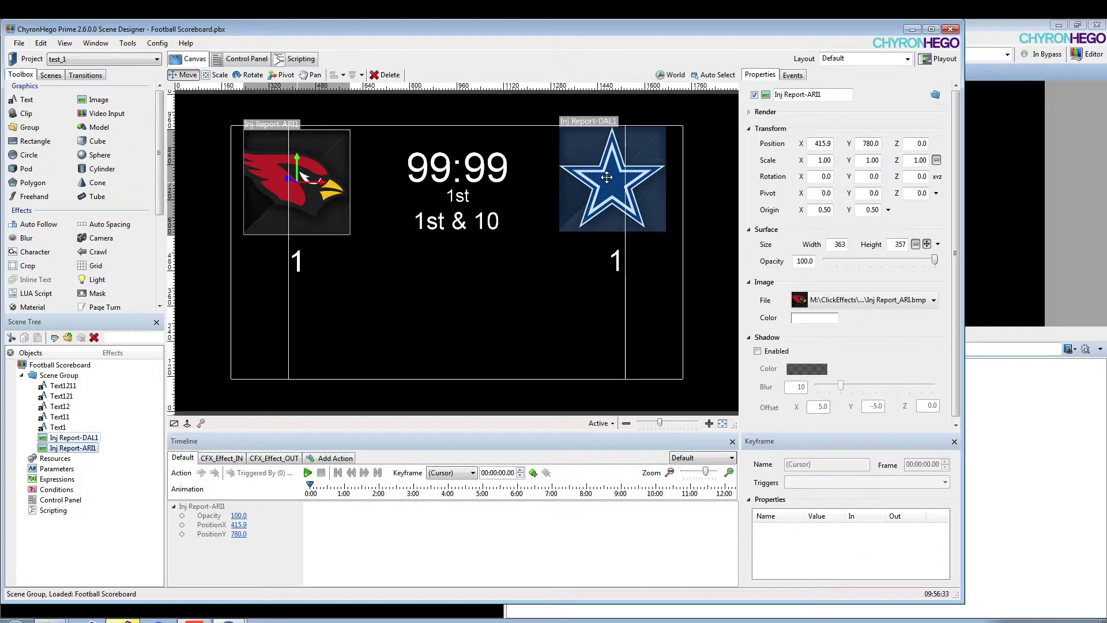
{"action": "left_click", "coordinate": [574, 264]}
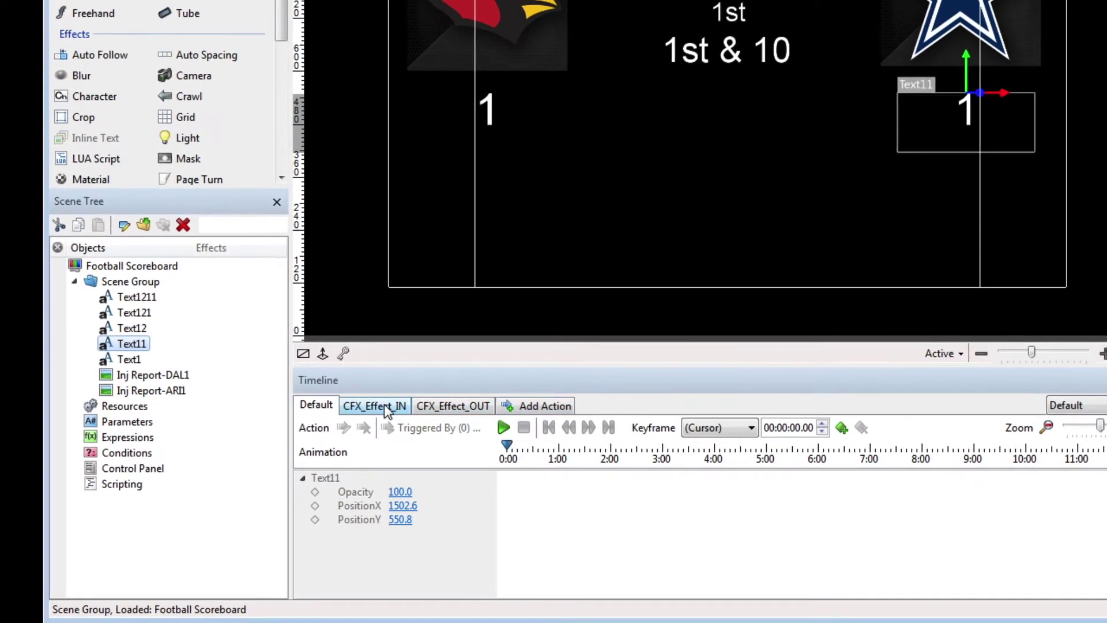
{"action": "left_click", "coordinate": [234, 457]}
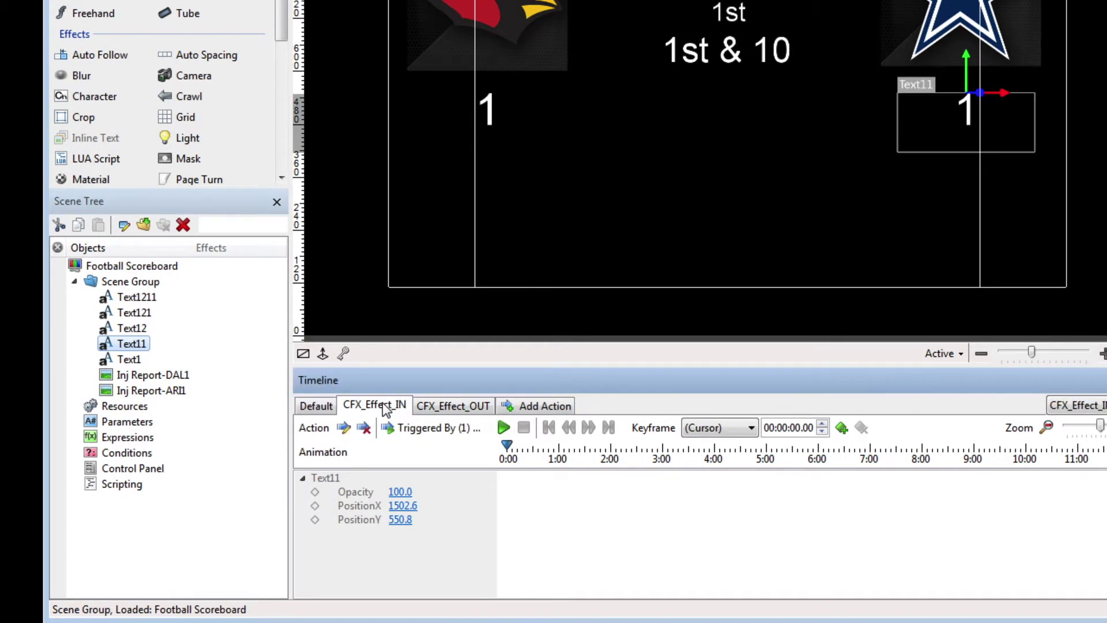
{"action": "left_click", "coordinate": [462, 406]}
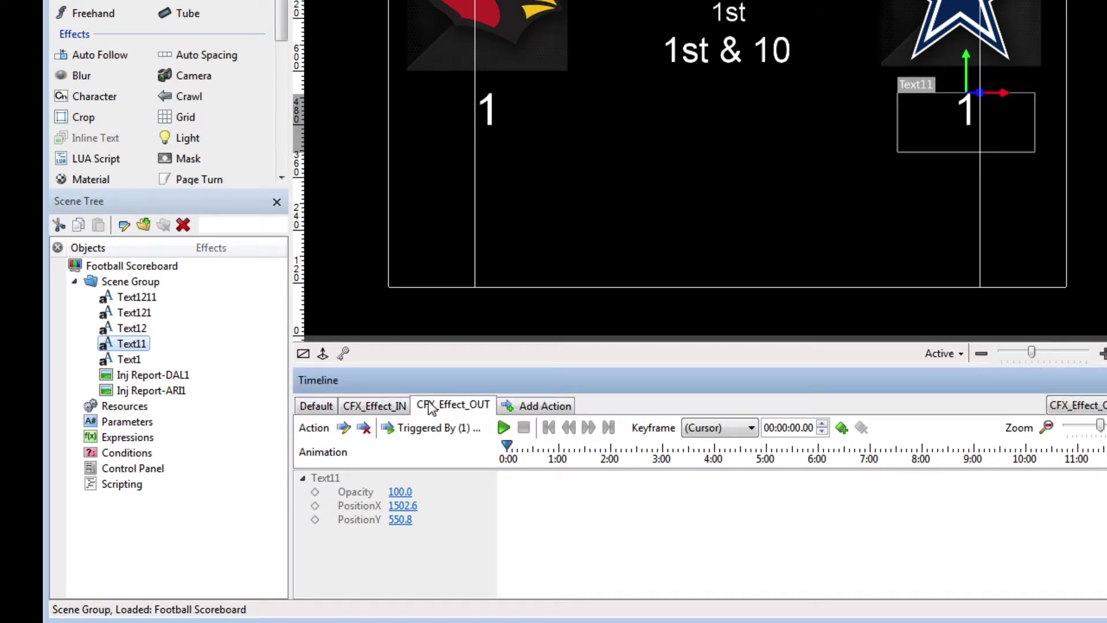
{"action": "left_click", "coordinate": [385, 409]}
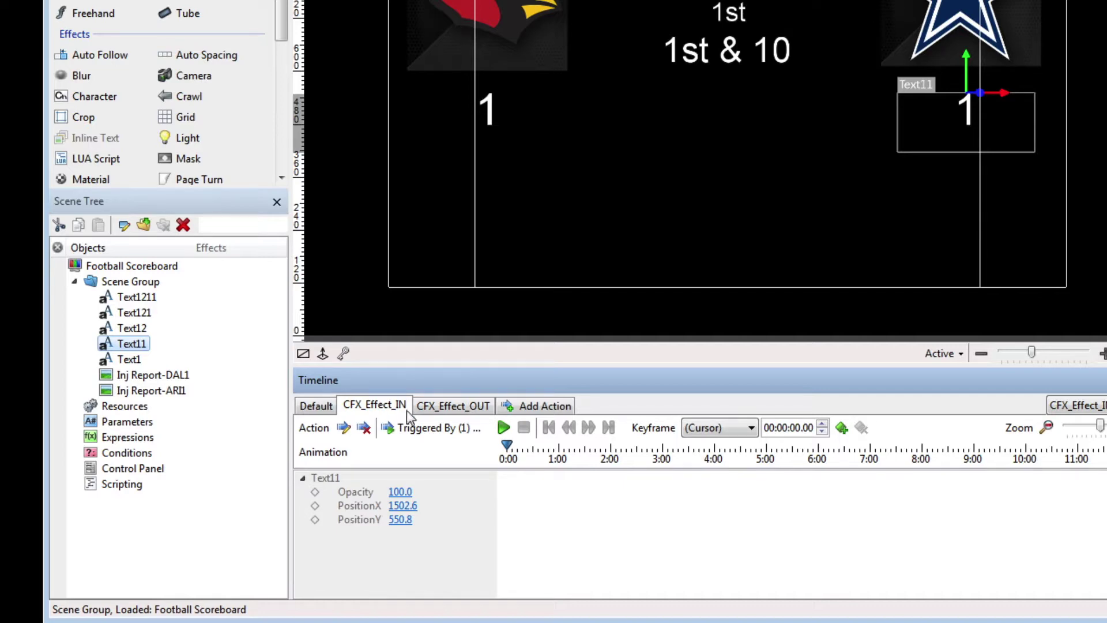
{"action": "left_click", "coordinate": [360, 141]}
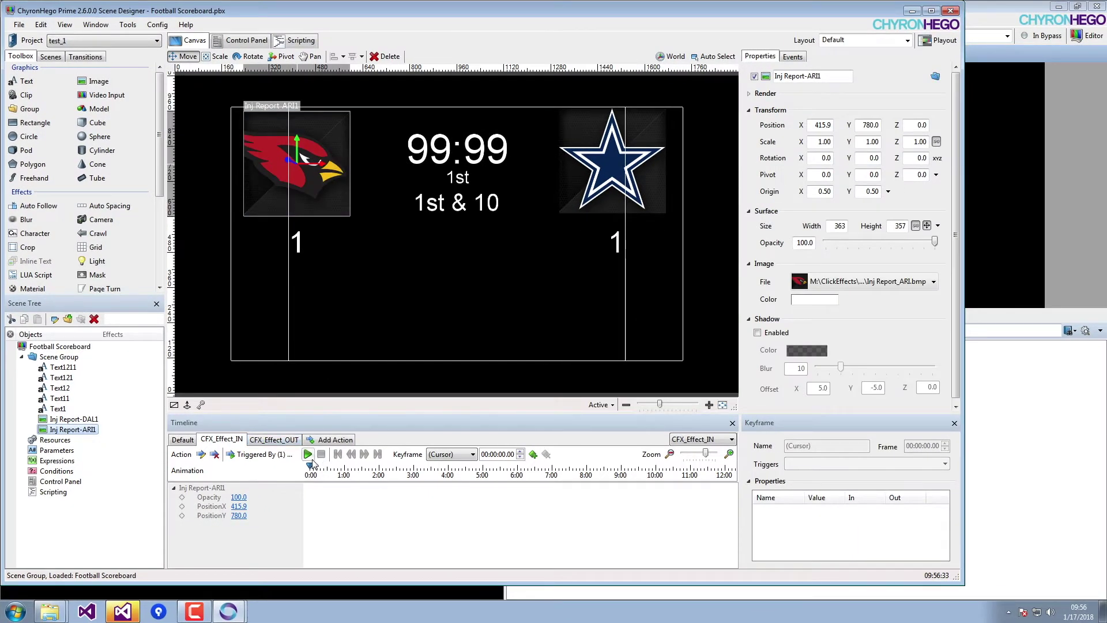
Key the Cardinals logo's PositionX at 0:15 and start it off the left edge at 0:00
{"action": "left_click_drag", "start_coordinate": [311, 464], "coordinate": [329, 464]}
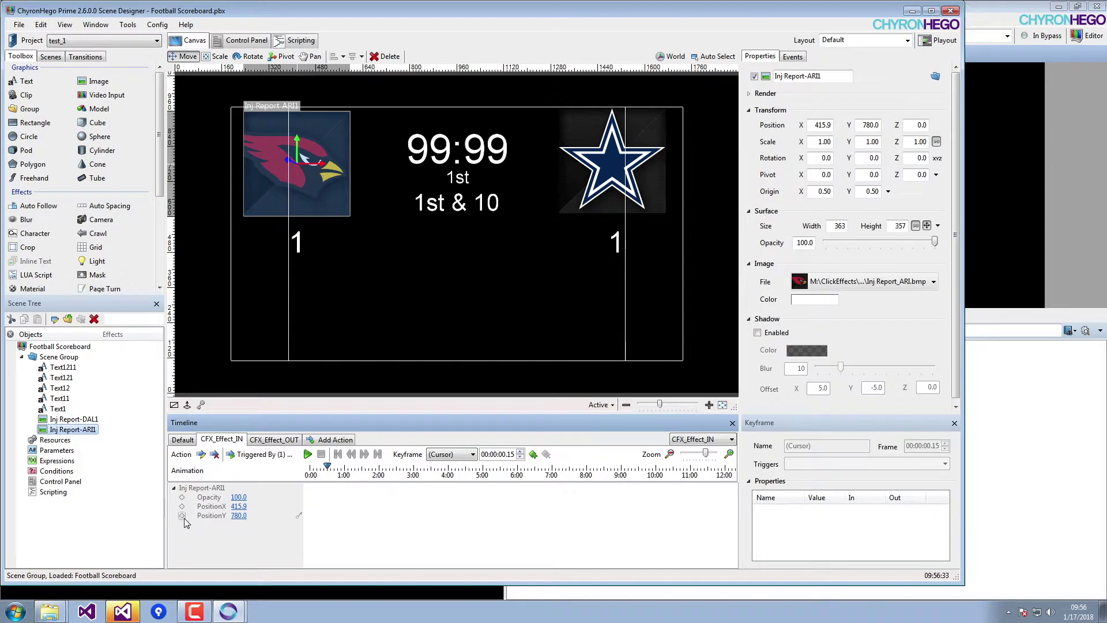
{"action": "left_click", "coordinate": [323, 202]}
{"action": "key", "text": "Home"}
{"action": "left_click_drag", "start_coordinate": [318, 248], "coordinate": [171, 243]}
{"action": "left_click_drag", "start_coordinate": [161, 184], "coordinate": [138, 183]}
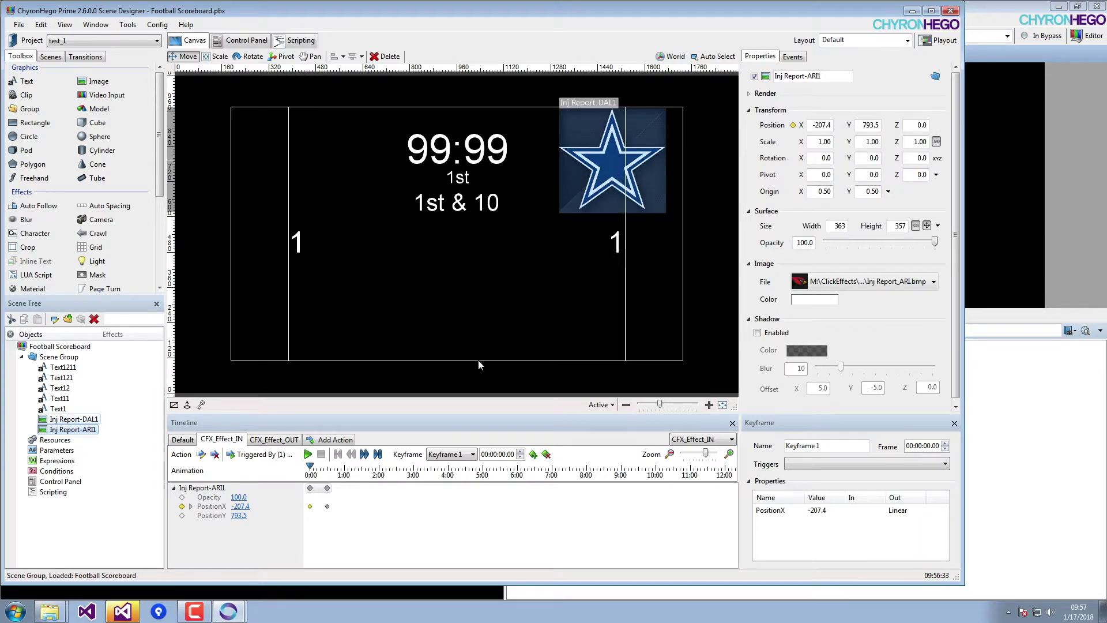
{"action": "left_click", "coordinate": [309, 454]}
Key the Cowboys star's PositionX at 0:15 and push it off the right edge (X 2124.2) at 0:00
{"action": "left_click", "coordinate": [612, 160]}
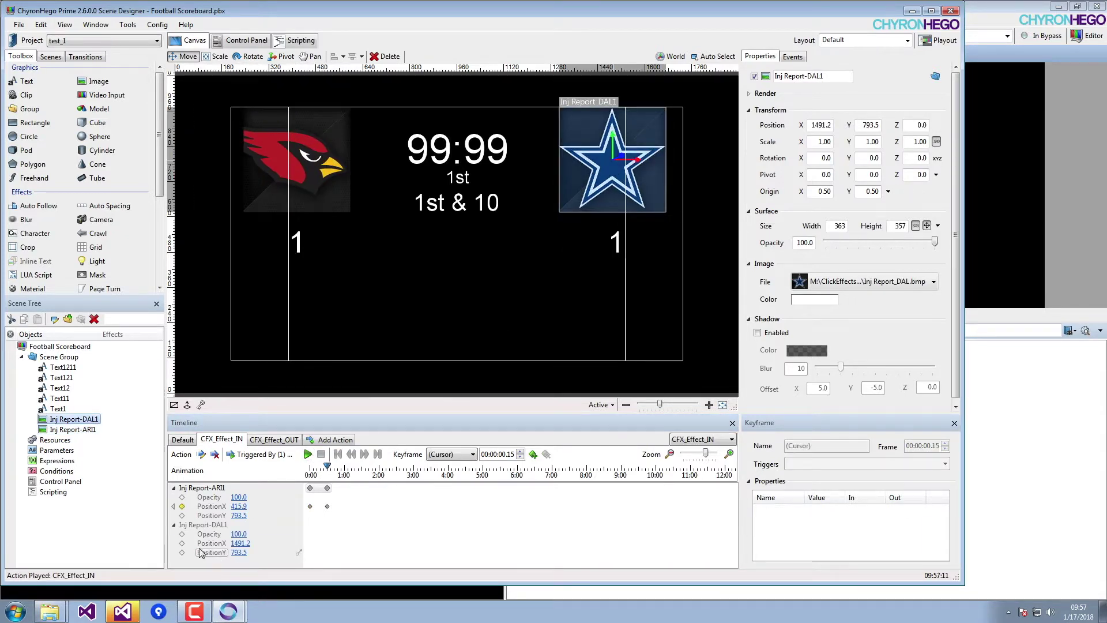
{"action": "left_click", "coordinate": [182, 544]}
{"action": "left_click", "coordinate": [310, 468]}
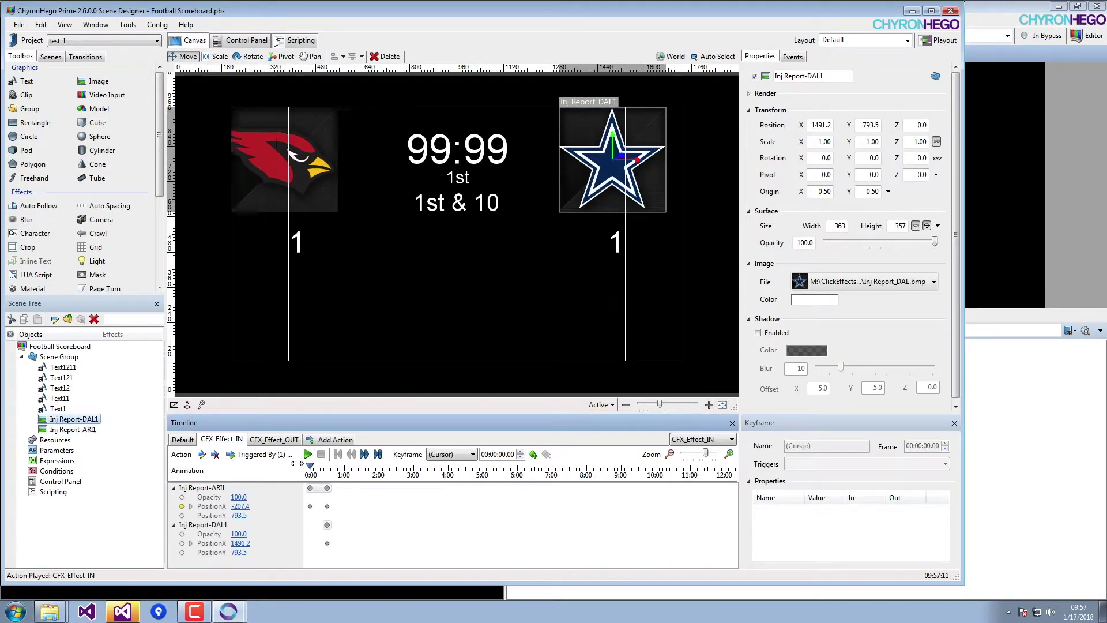
{"action": "left_click_drag", "start_coordinate": [599, 177], "coordinate": [783, 178]}
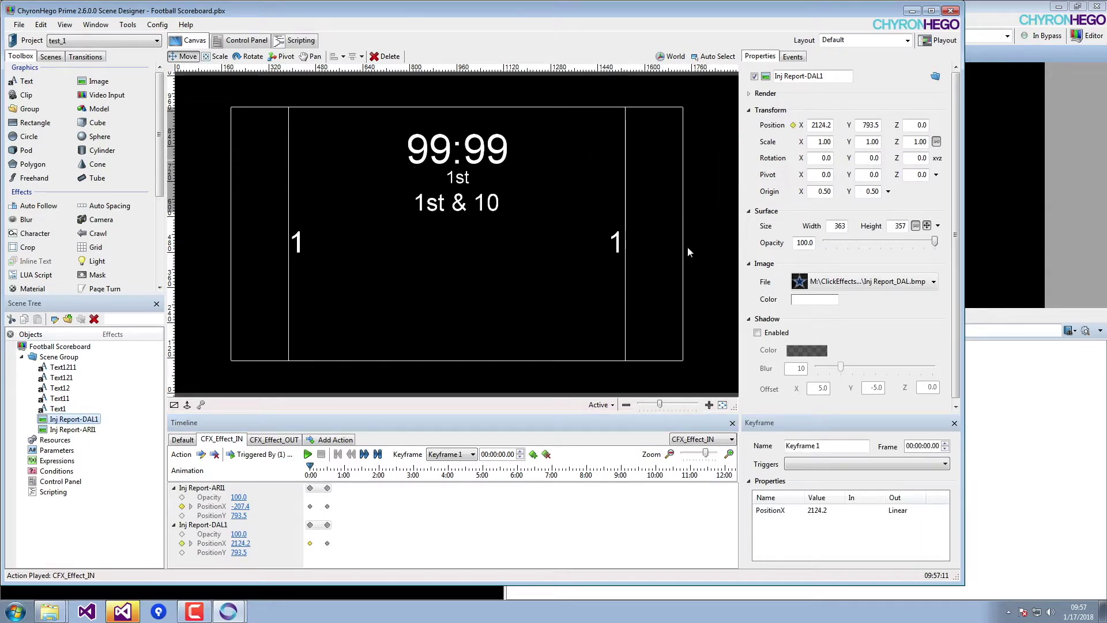
{"action": "mouse_move", "coordinate": [346, 474]}
{"action": "left_mouse_down"}
{"action": "mouse_move", "coordinate": [316, 472]}
{"action": "mouse_move", "coordinate": [327, 472]}
{"action": "left_mouse_up"}
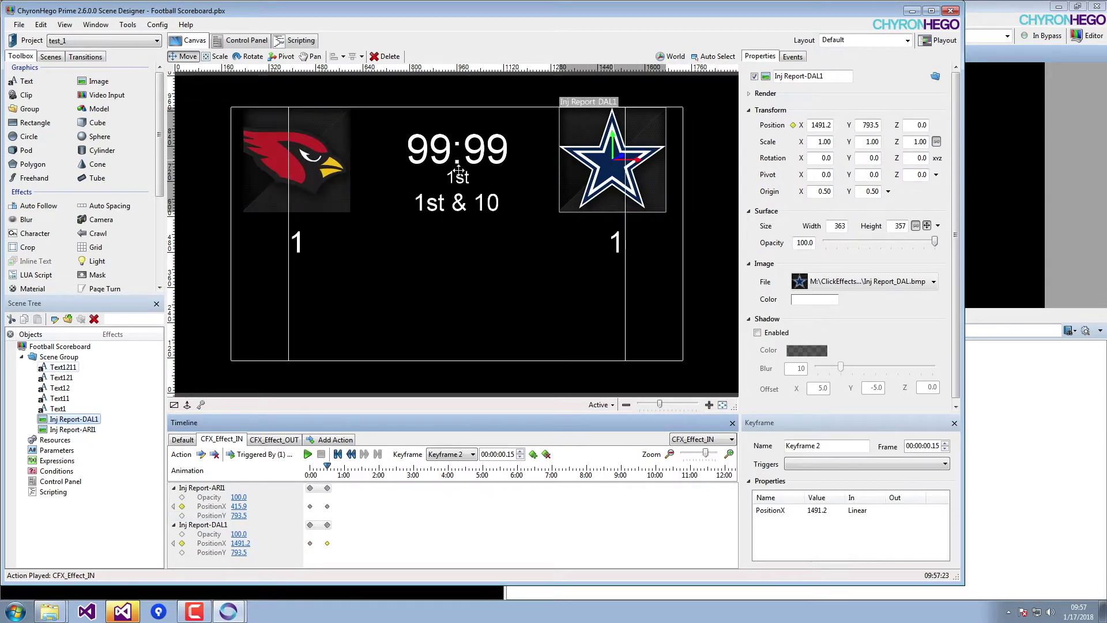
{"action": "left_click", "coordinate": [460, 144]}
Key the Text12 clock's PositionX at 0:15 and 0:00, and start it above the frame (Y 1269)
{"action": "left_click_drag", "start_coordinate": [732, 505], "coordinate": [733, 520]}
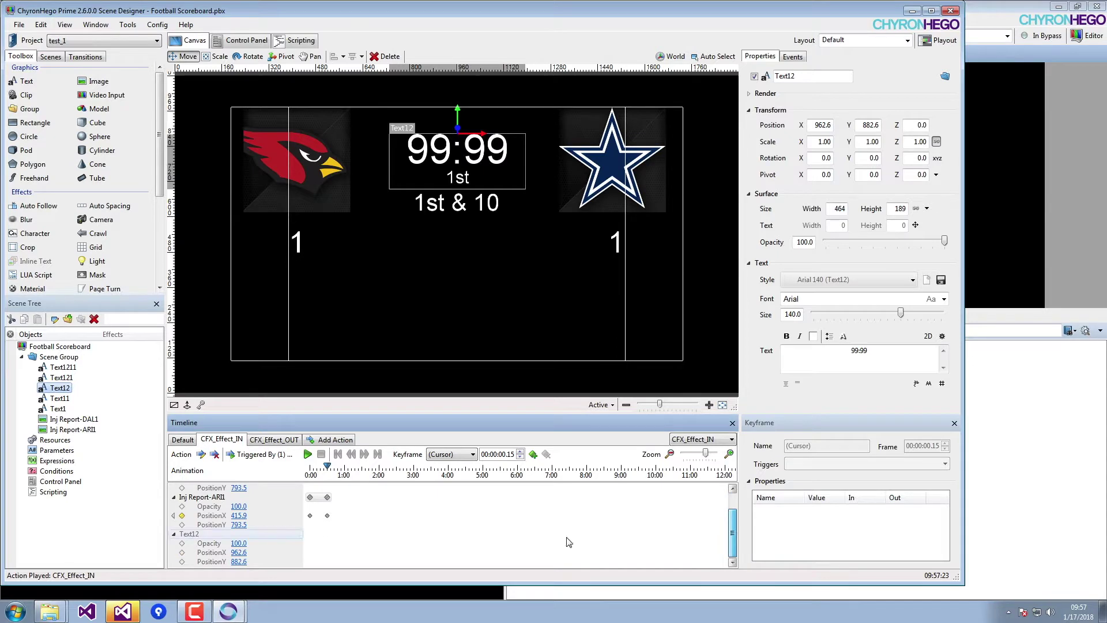
{"action": "left_click", "coordinate": [183, 553]}
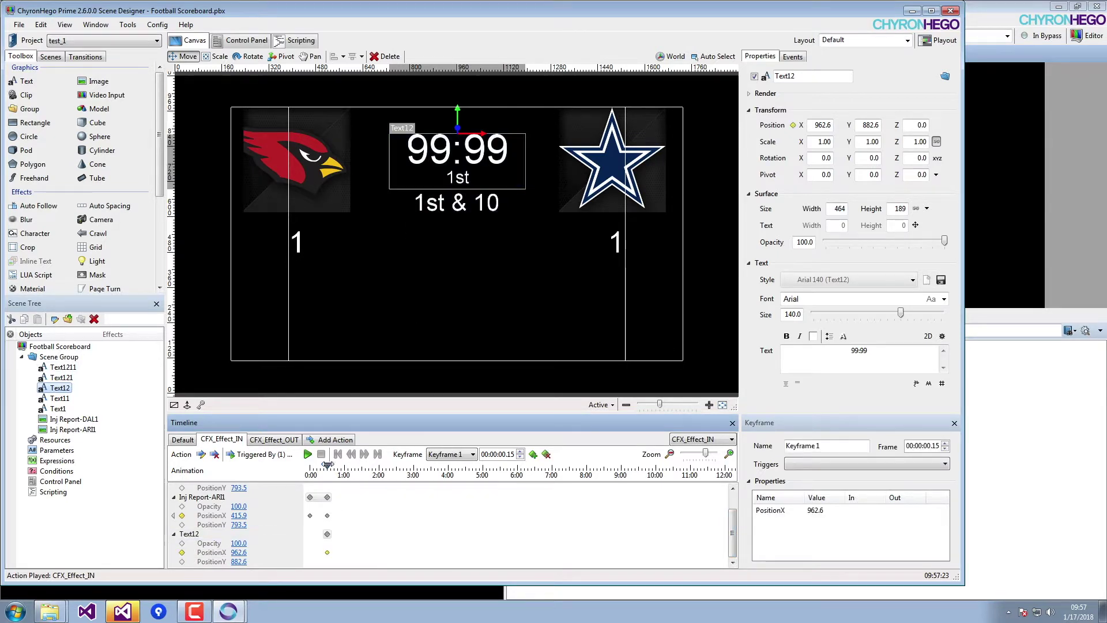
{"action": "left_click_drag", "start_coordinate": [327, 464], "coordinate": [310, 465]}
{"action": "left_click", "coordinate": [183, 553]}
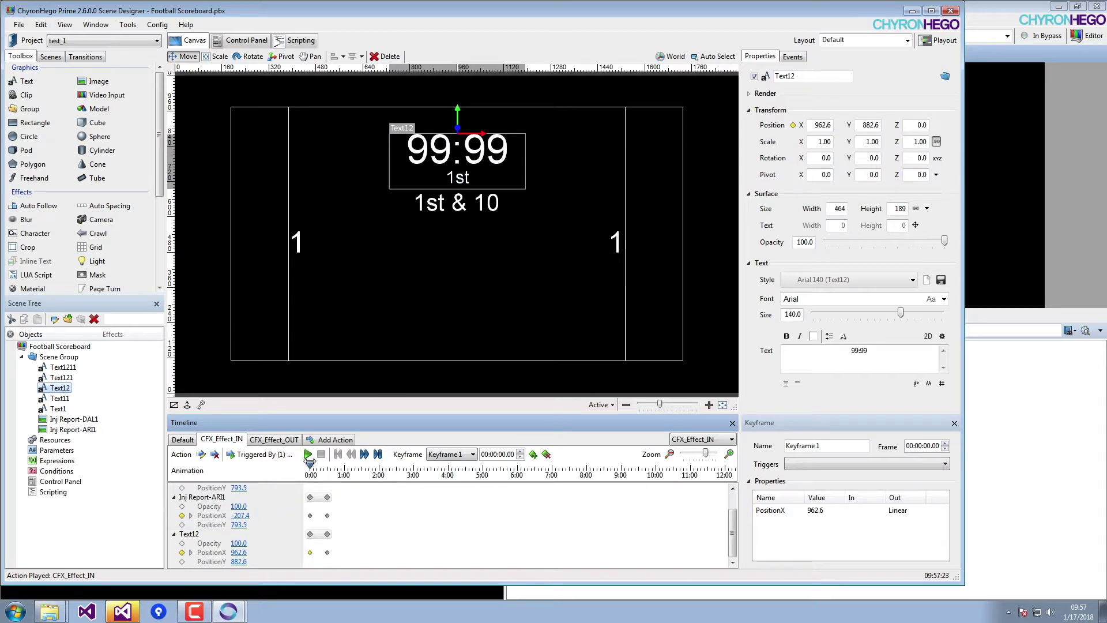
{"action": "left_click", "coordinate": [308, 455]}
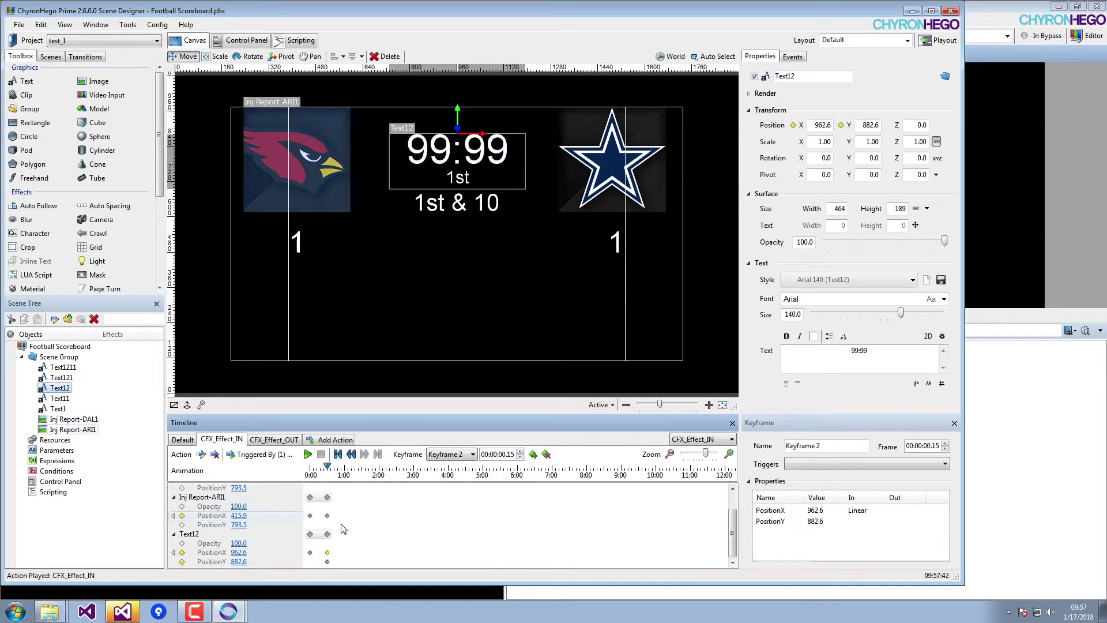
{"action": "left_click_drag", "start_coordinate": [327, 465], "coordinate": [311, 464]}
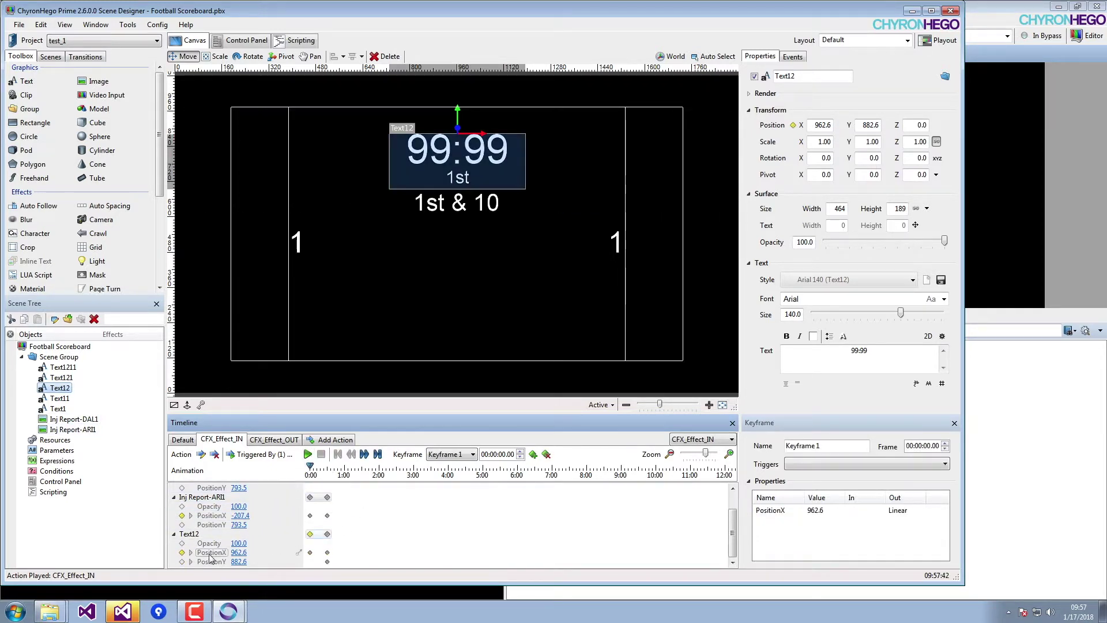
{"action": "left_click", "coordinate": [181, 562]}
{"action": "left_click_drag", "start_coordinate": [446, 152], "coordinate": [447, 39]}
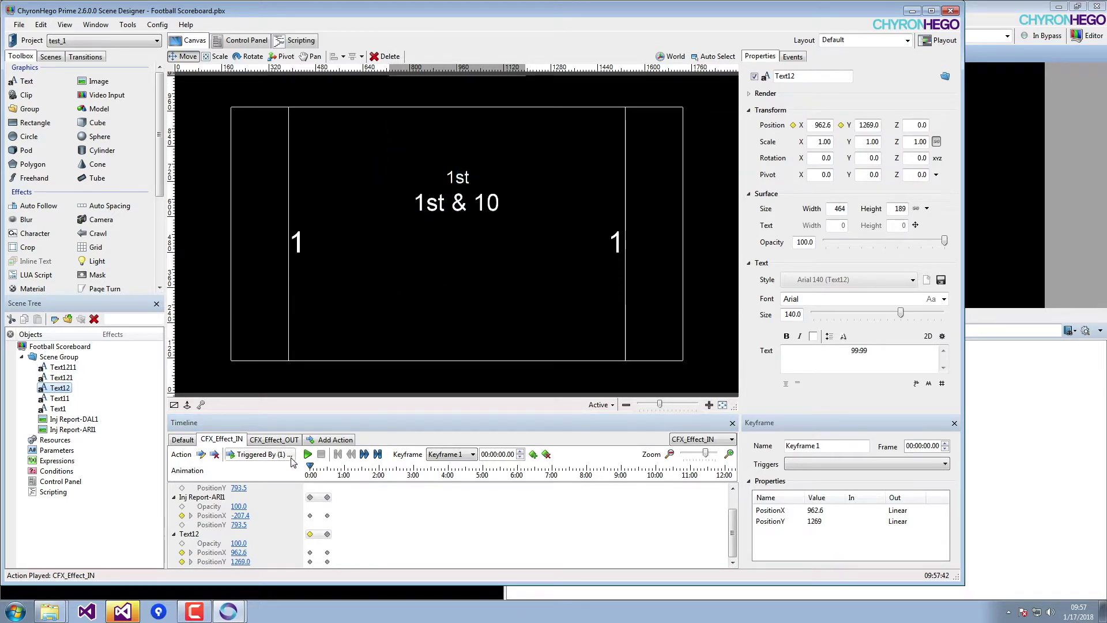
{"action": "left_click", "coordinate": [309, 455]}
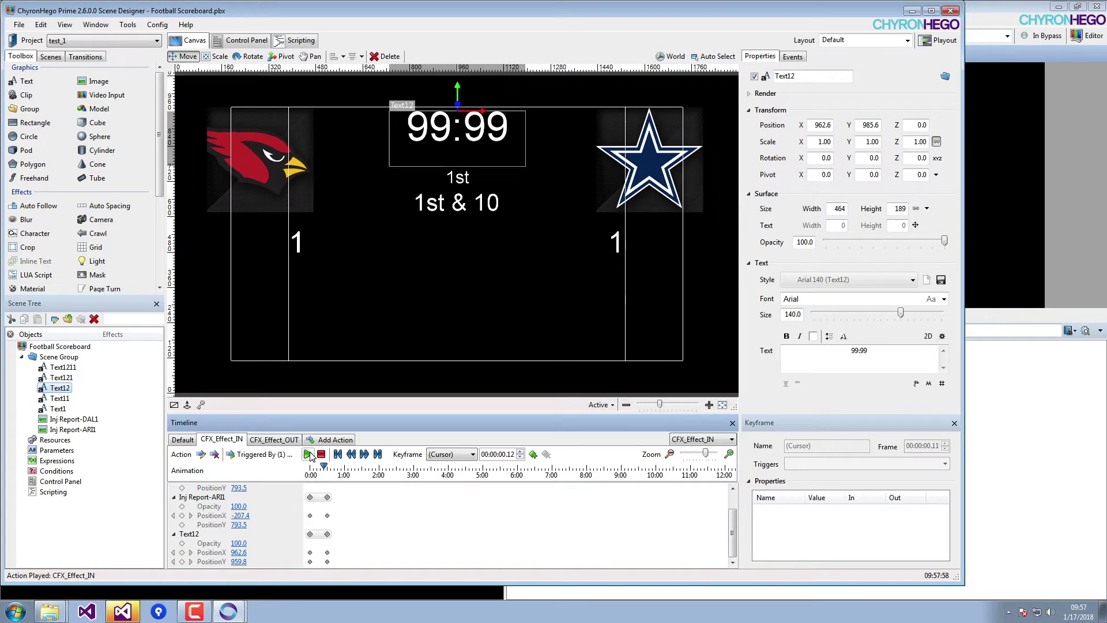
Save the scene with File > Save and close the Scene Designer
{"action": "left_click", "coordinate": [19, 24]}
{"action": "left_click", "coordinate": [42, 133]}
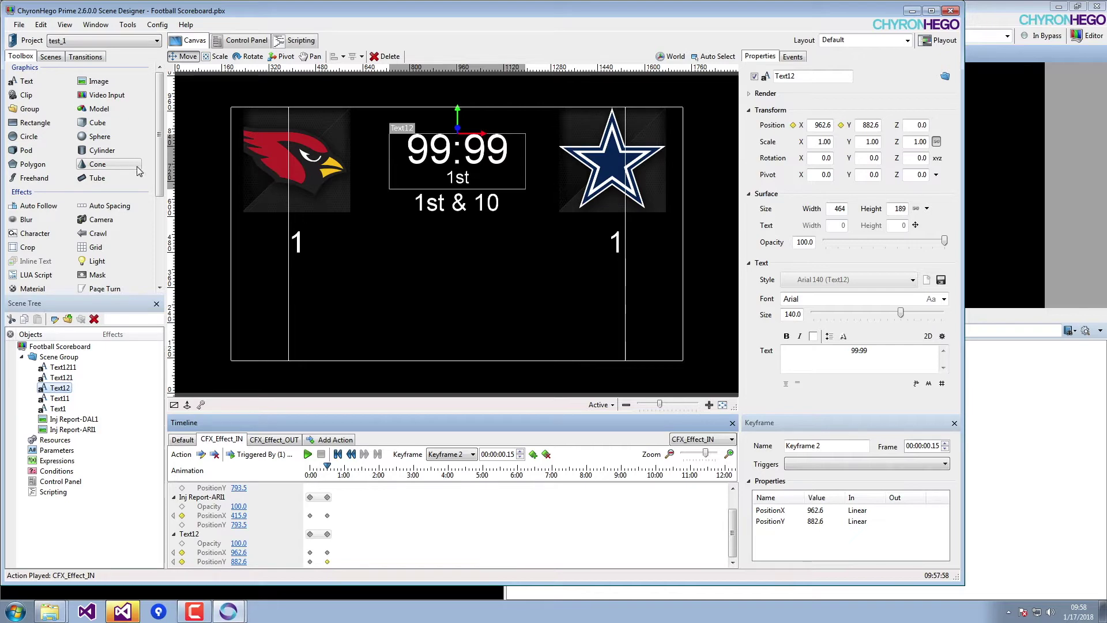
{"action": "left_click", "coordinate": [951, 12]}
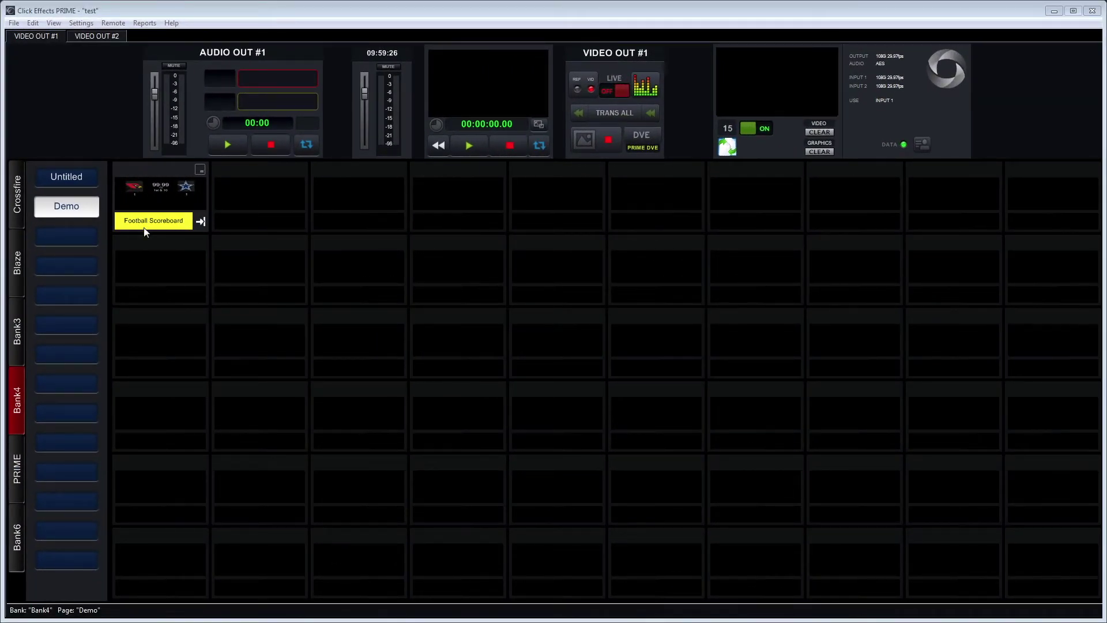
Open the enlarged program output window, centre it on screen, and enlarge it
{"action": "left_click", "coordinate": [538, 127]}
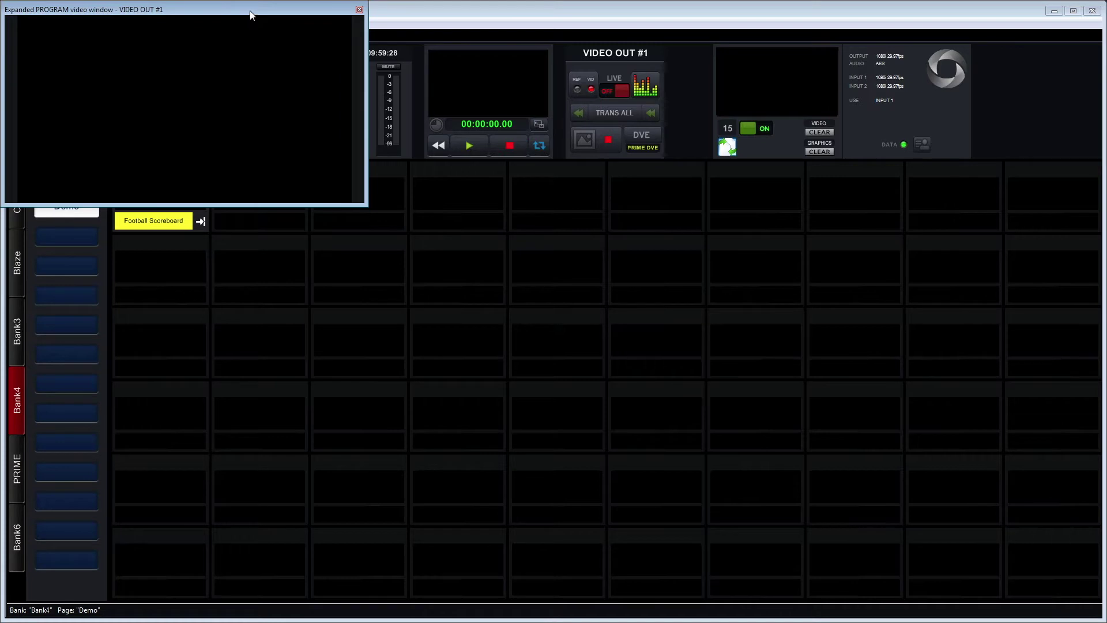
{"action": "left_click_drag", "start_coordinate": [251, 14], "coordinate": [687, 272]}
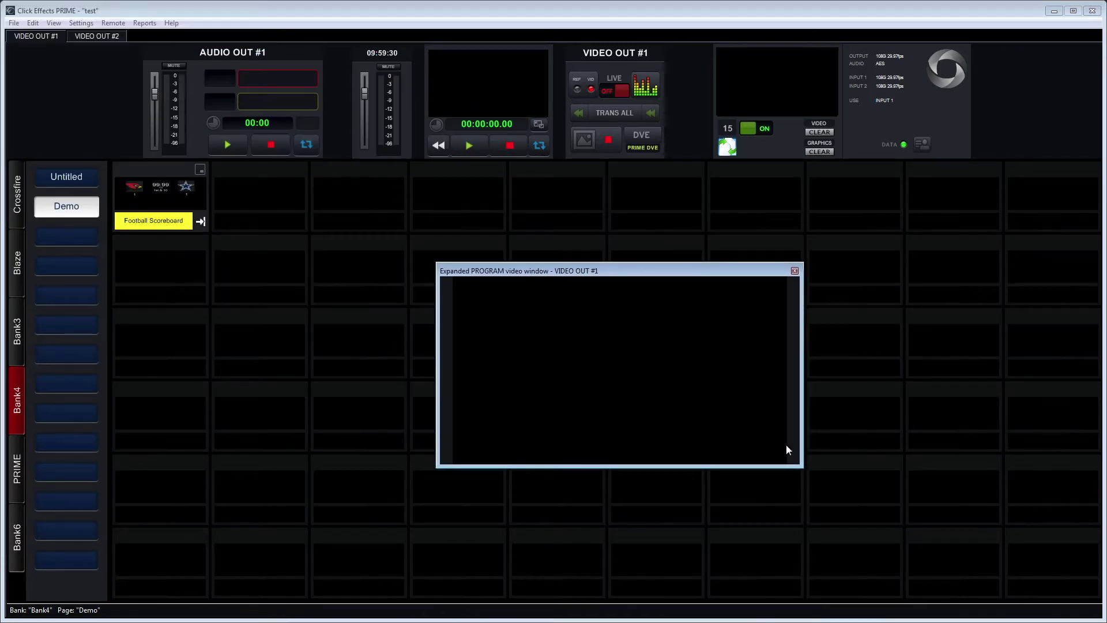
{"action": "left_click_drag", "start_coordinate": [803, 465], "coordinate": [922, 557]}
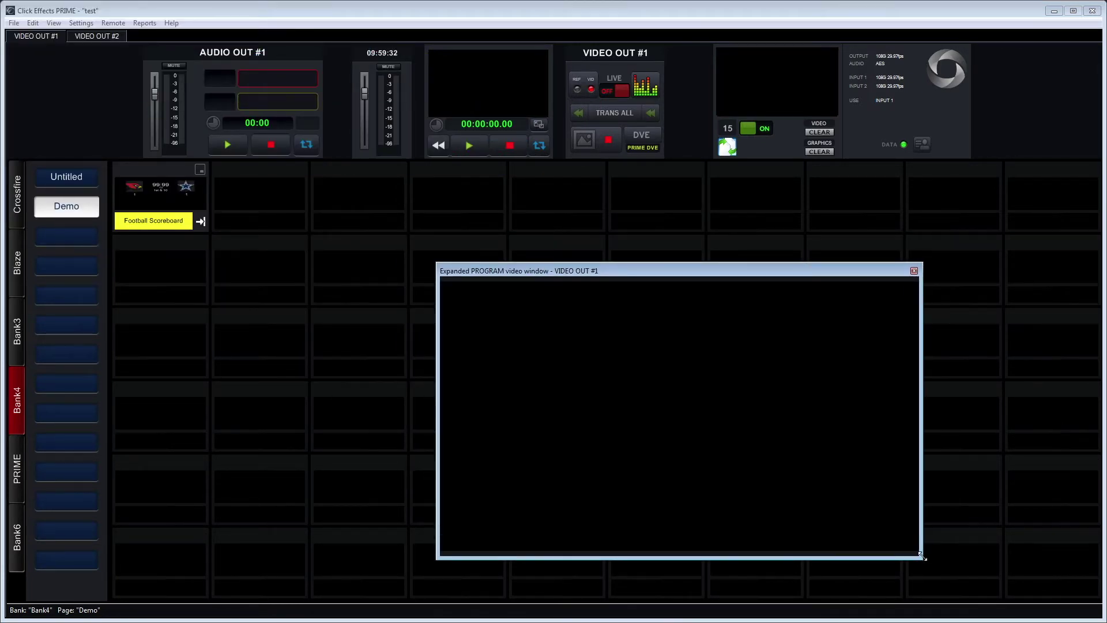
Take the Football Scoreboard to program, take it off air, then put it back on program
{"action": "left_click", "coordinate": [162, 196]}
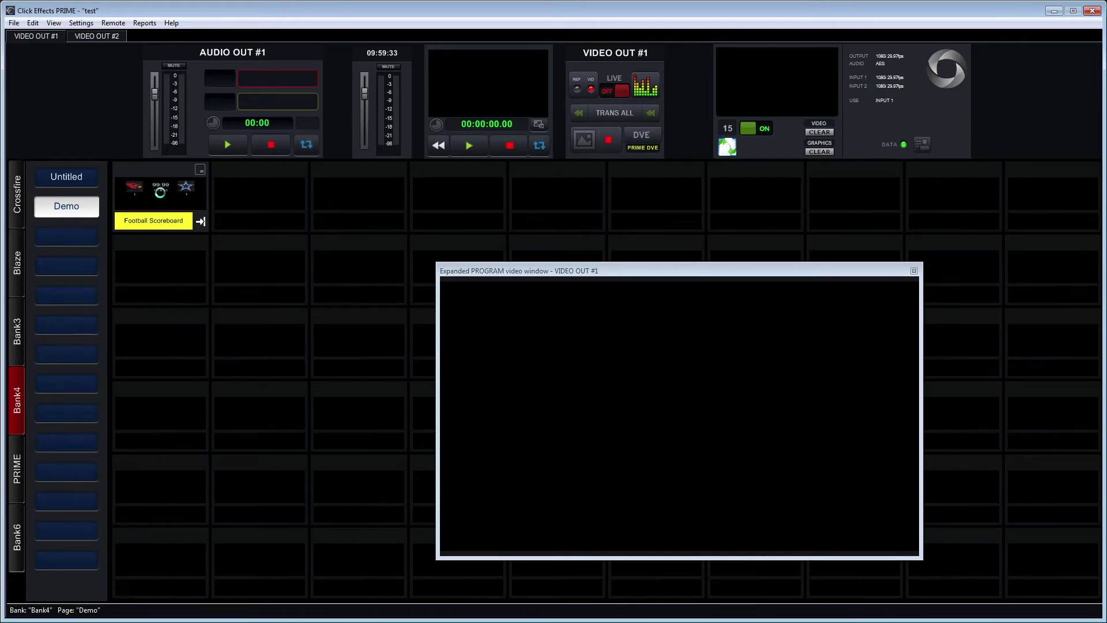
{"action": "left_click", "coordinate": [160, 193]}
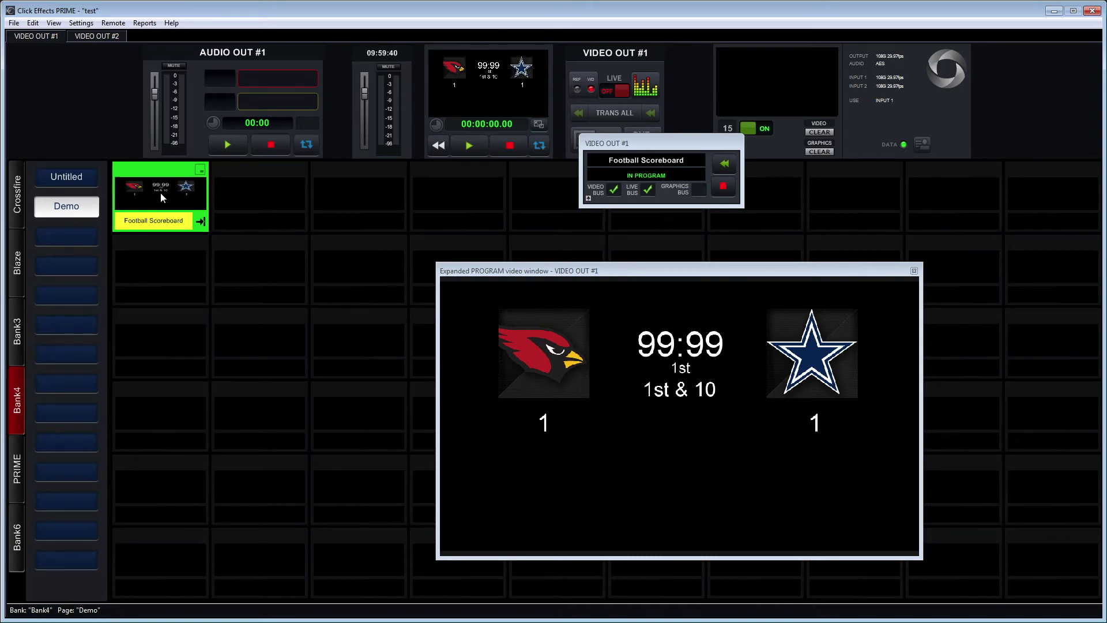
{"action": "left_click", "coordinate": [725, 188]}
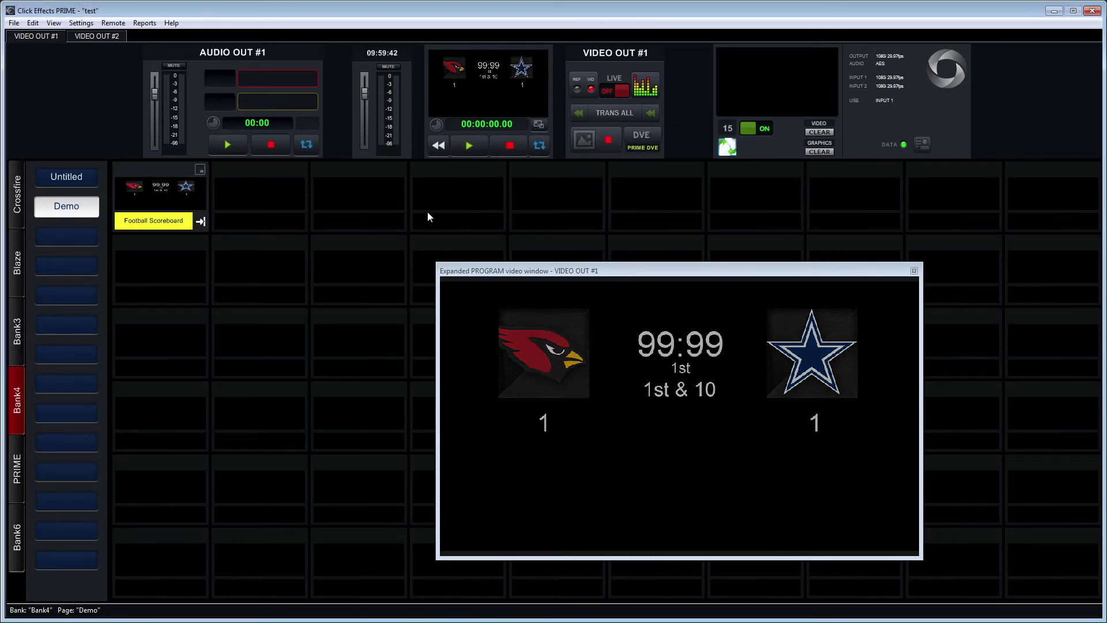
{"action": "left_click", "coordinate": [167, 208]}
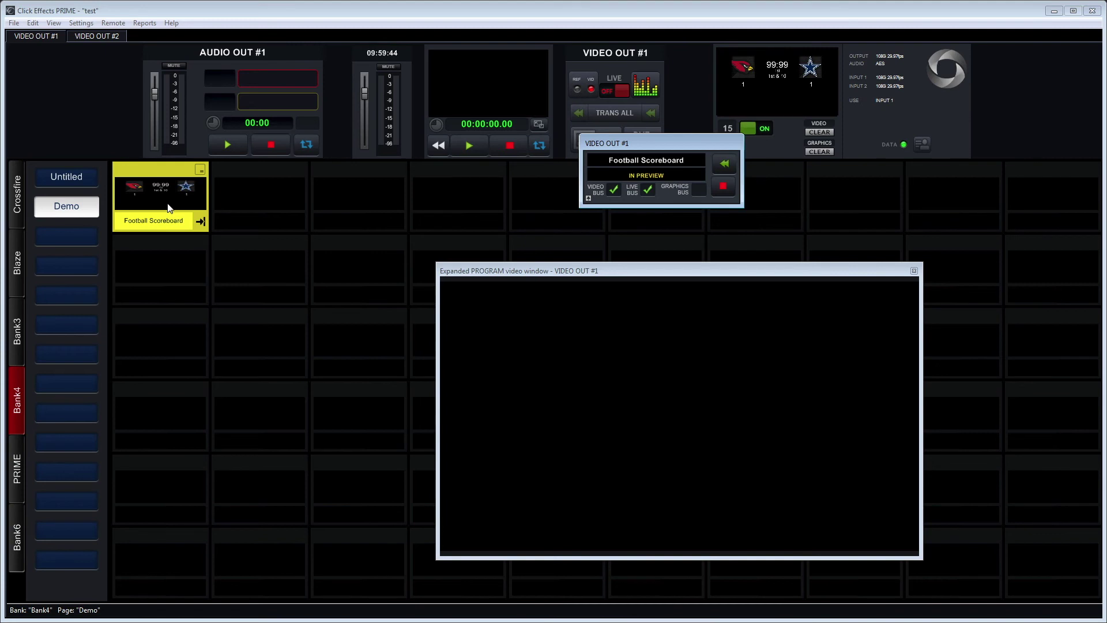
{"action": "left_click", "coordinate": [168, 207]}
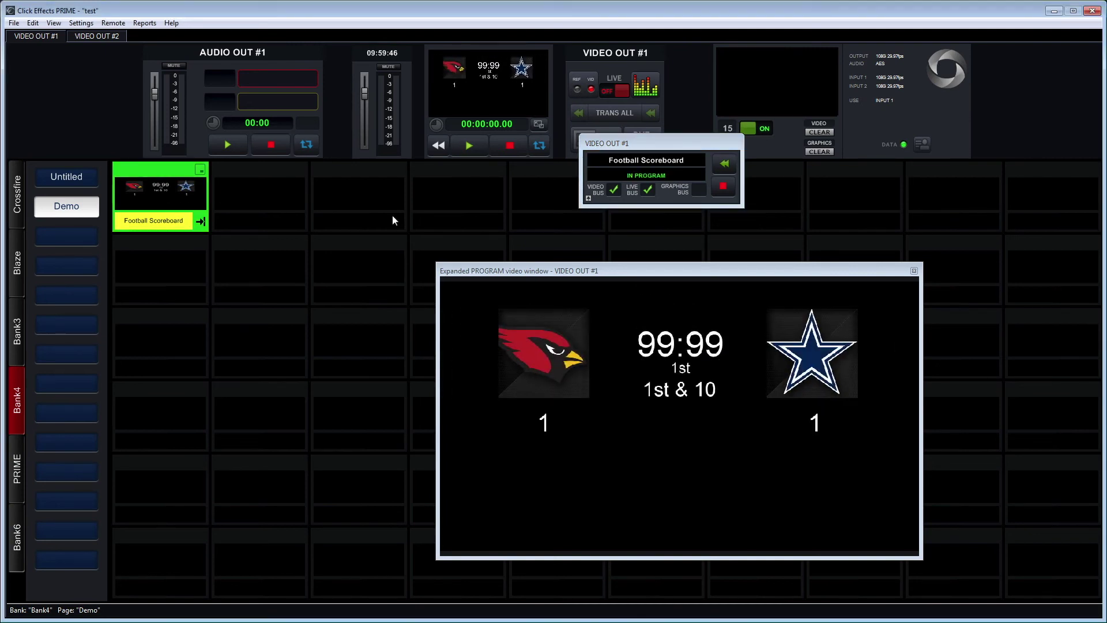